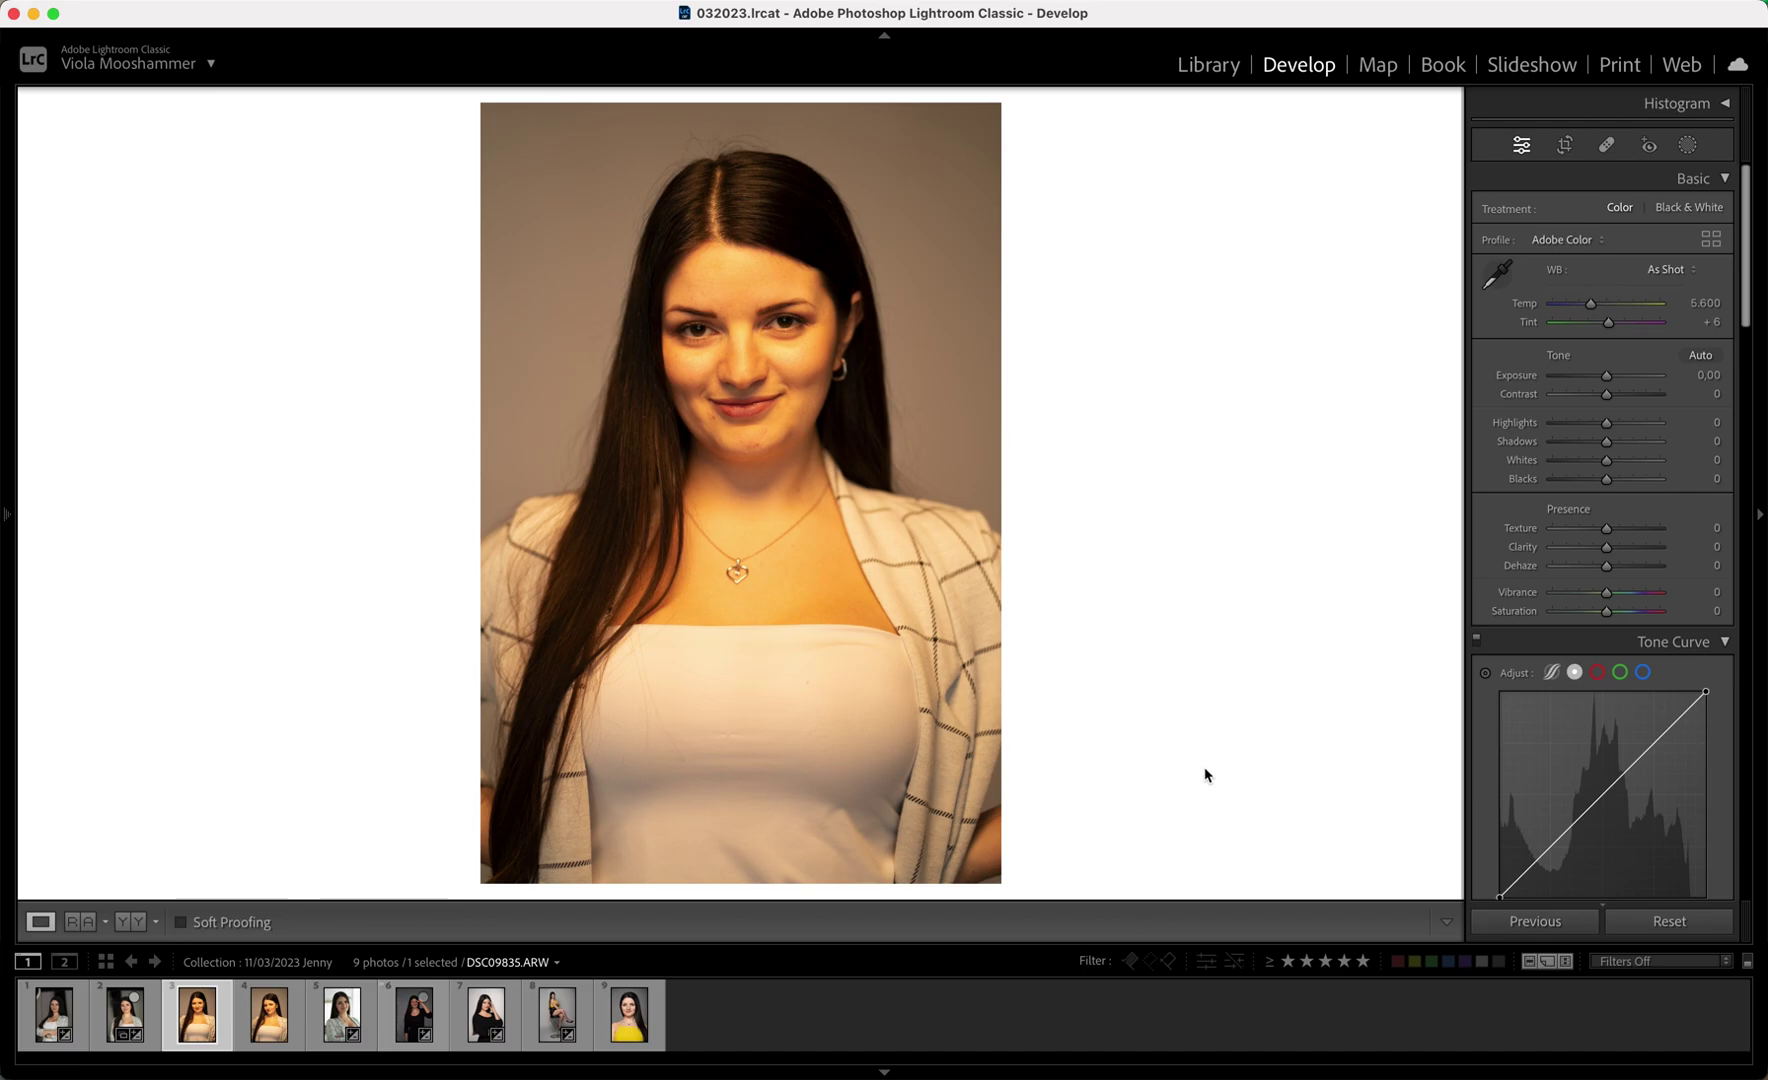
Try different white balance temperature and tint settings, including a cool temperature of 2,650, and undo them.
left_click_drag(1593, 306, 1628, 330)
key("super+z")
key("super+z")
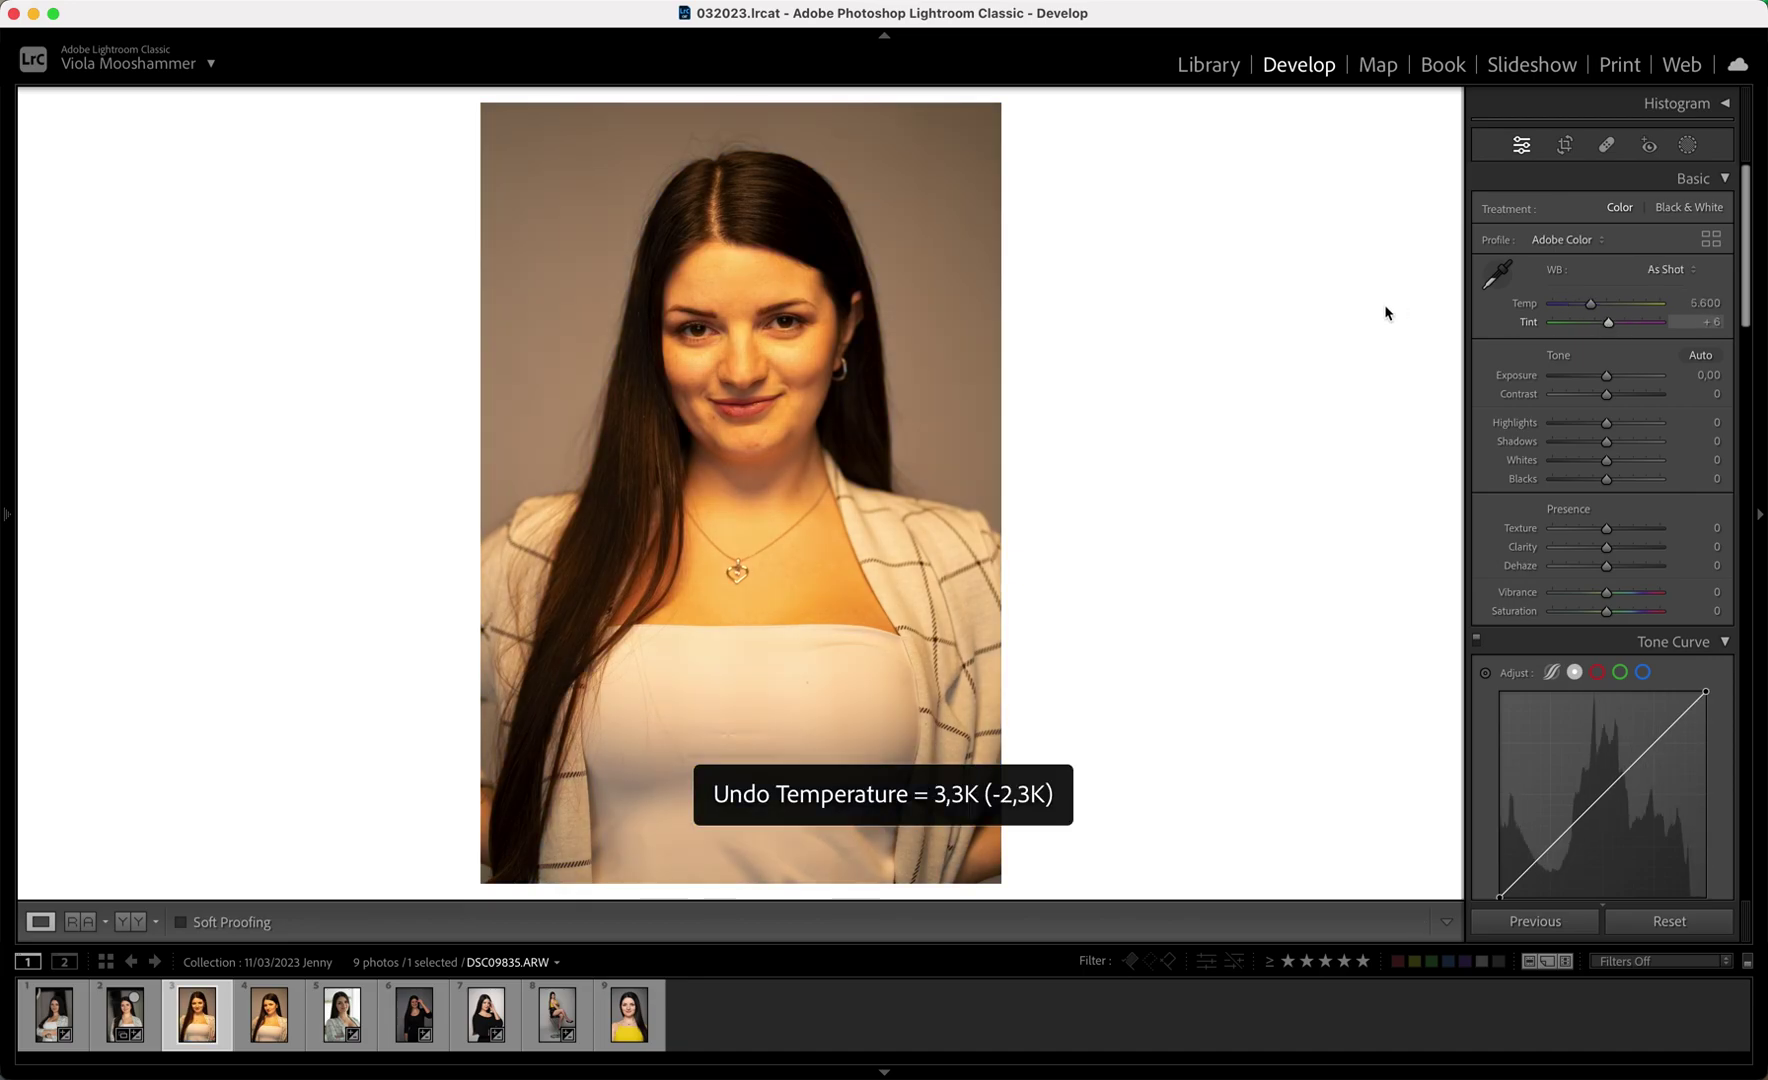
left_click_drag(1591, 305, 1561, 308)
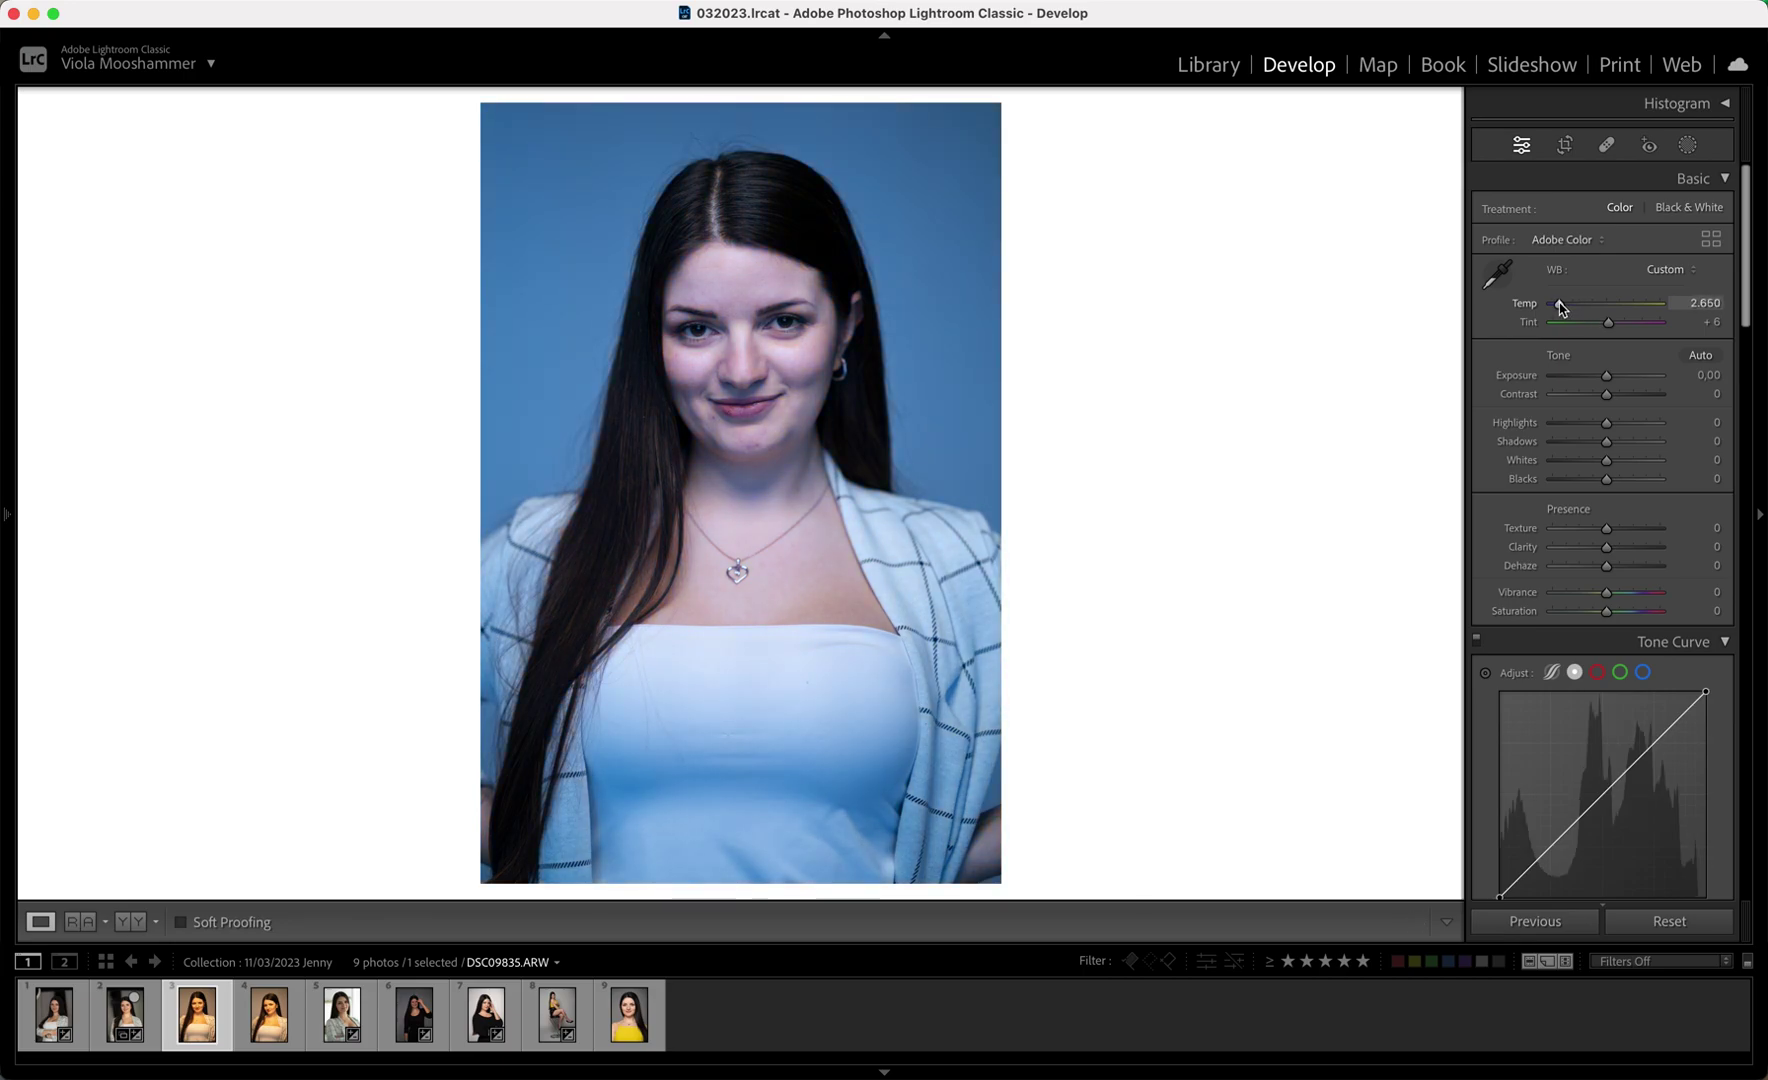
key("super+z")
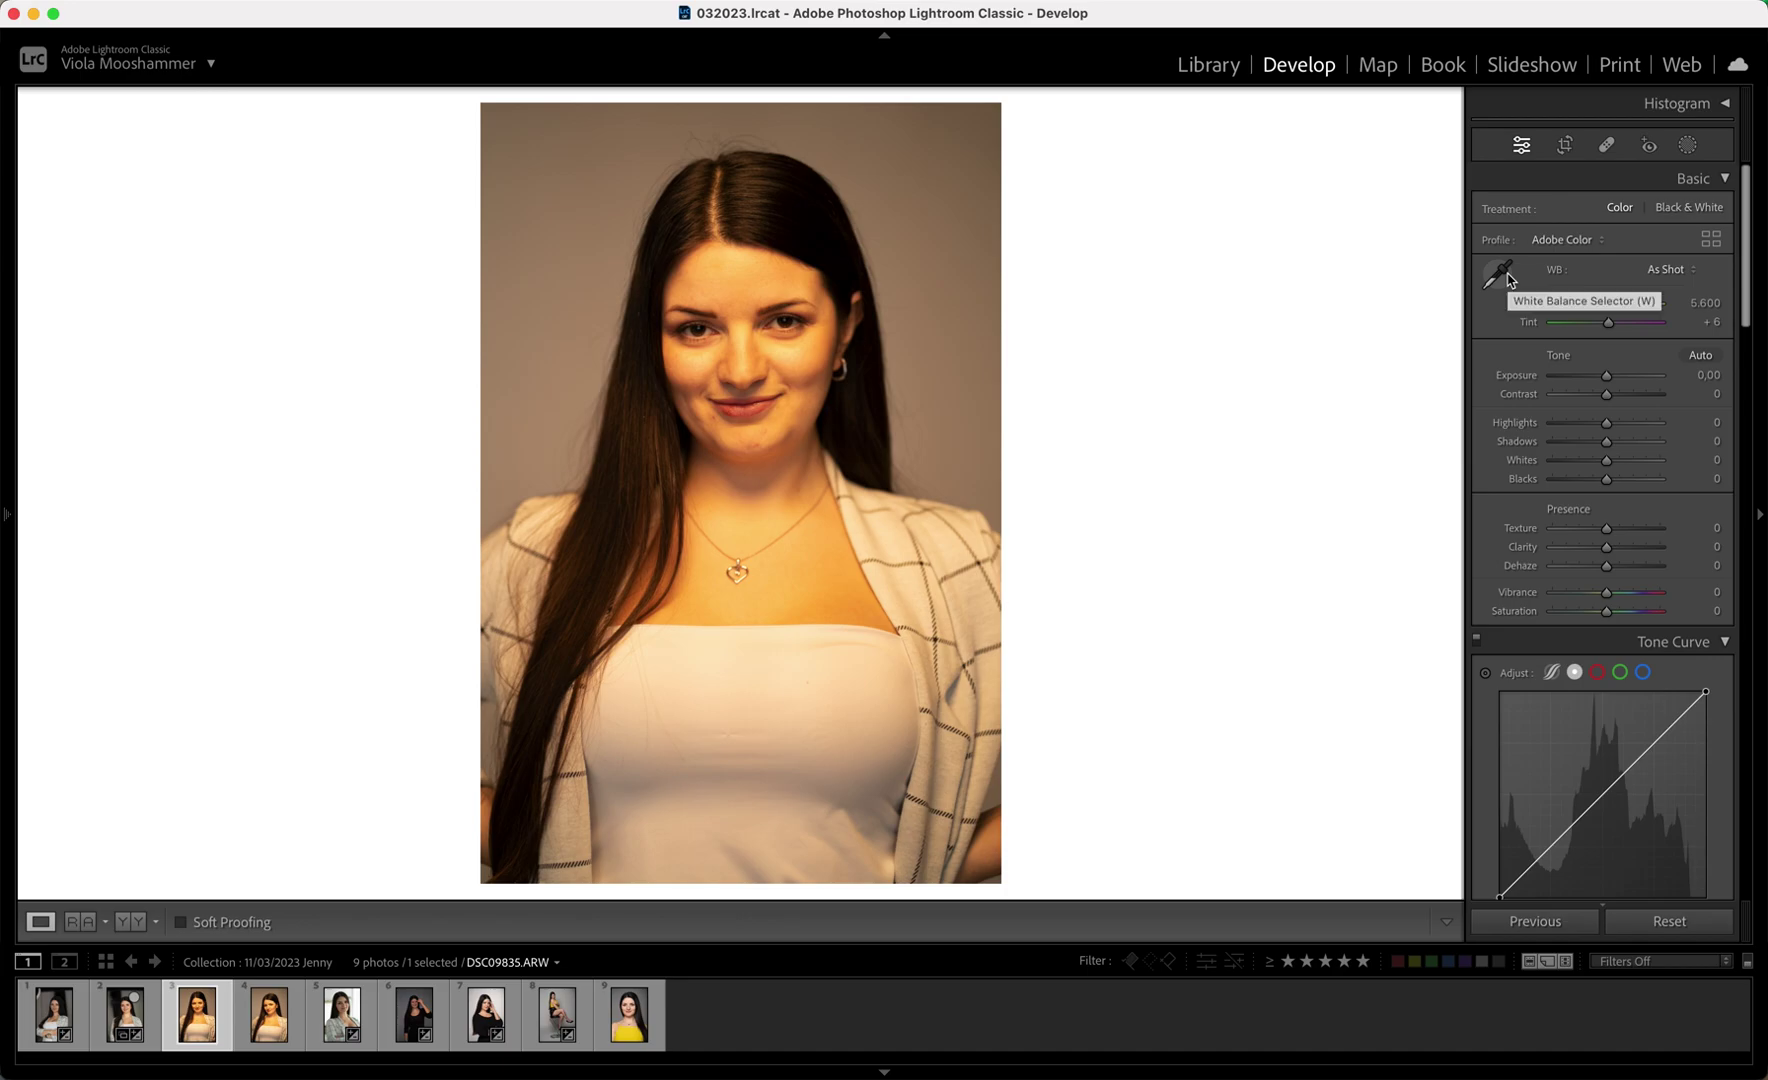
Try the White Balance Selector on the grey background and the white top, undoing samples to compare them.
left_click(1504, 274)
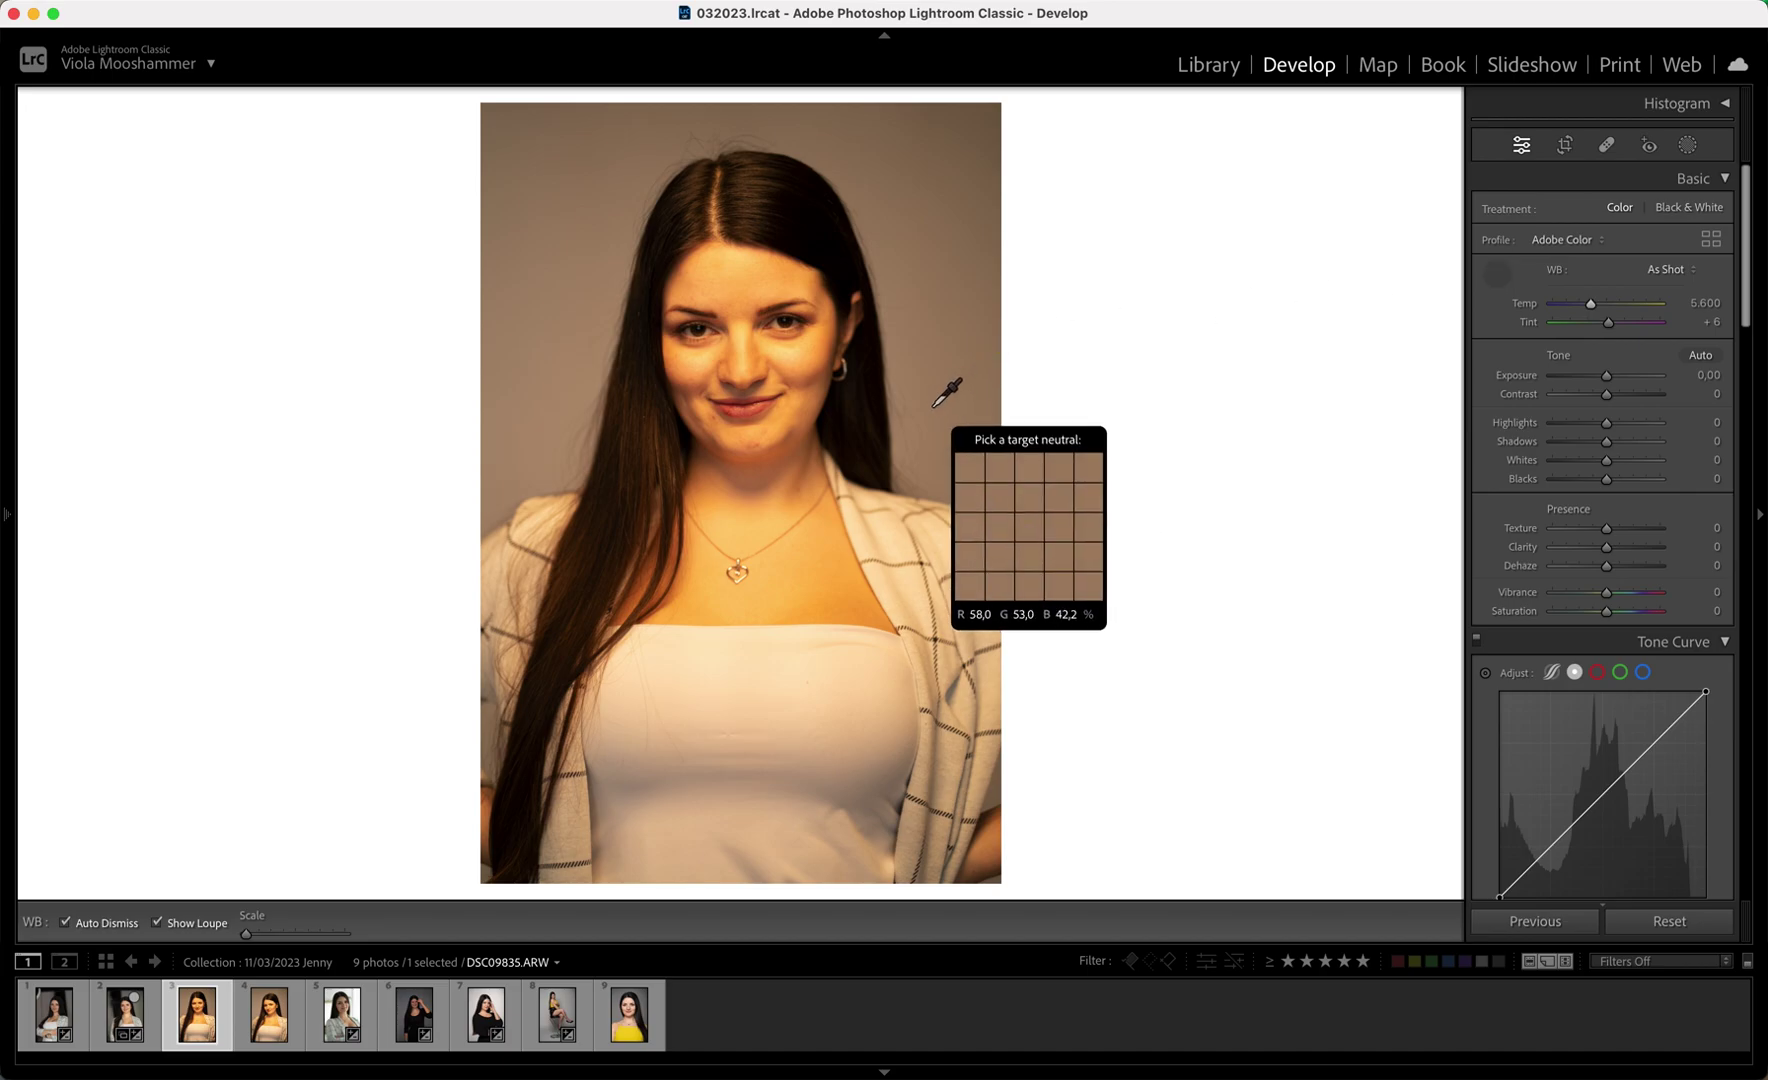
left_click(934, 407)
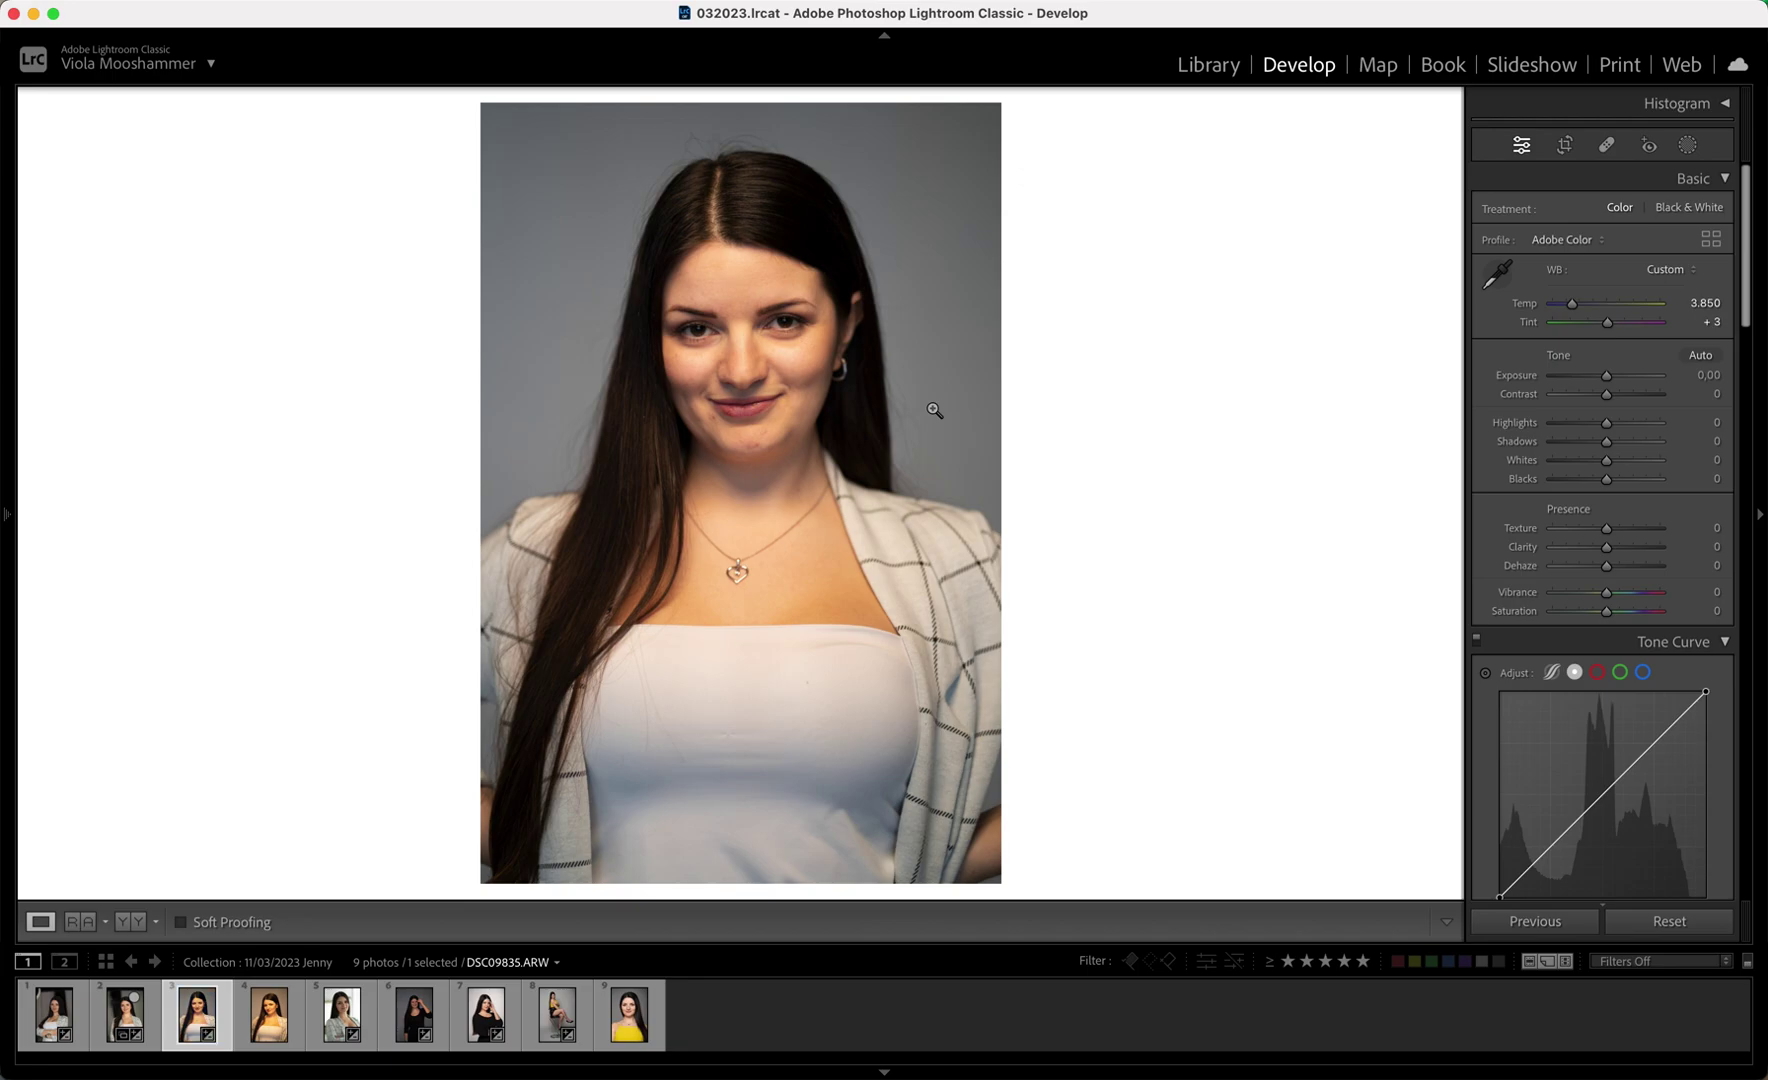
key("super+z")
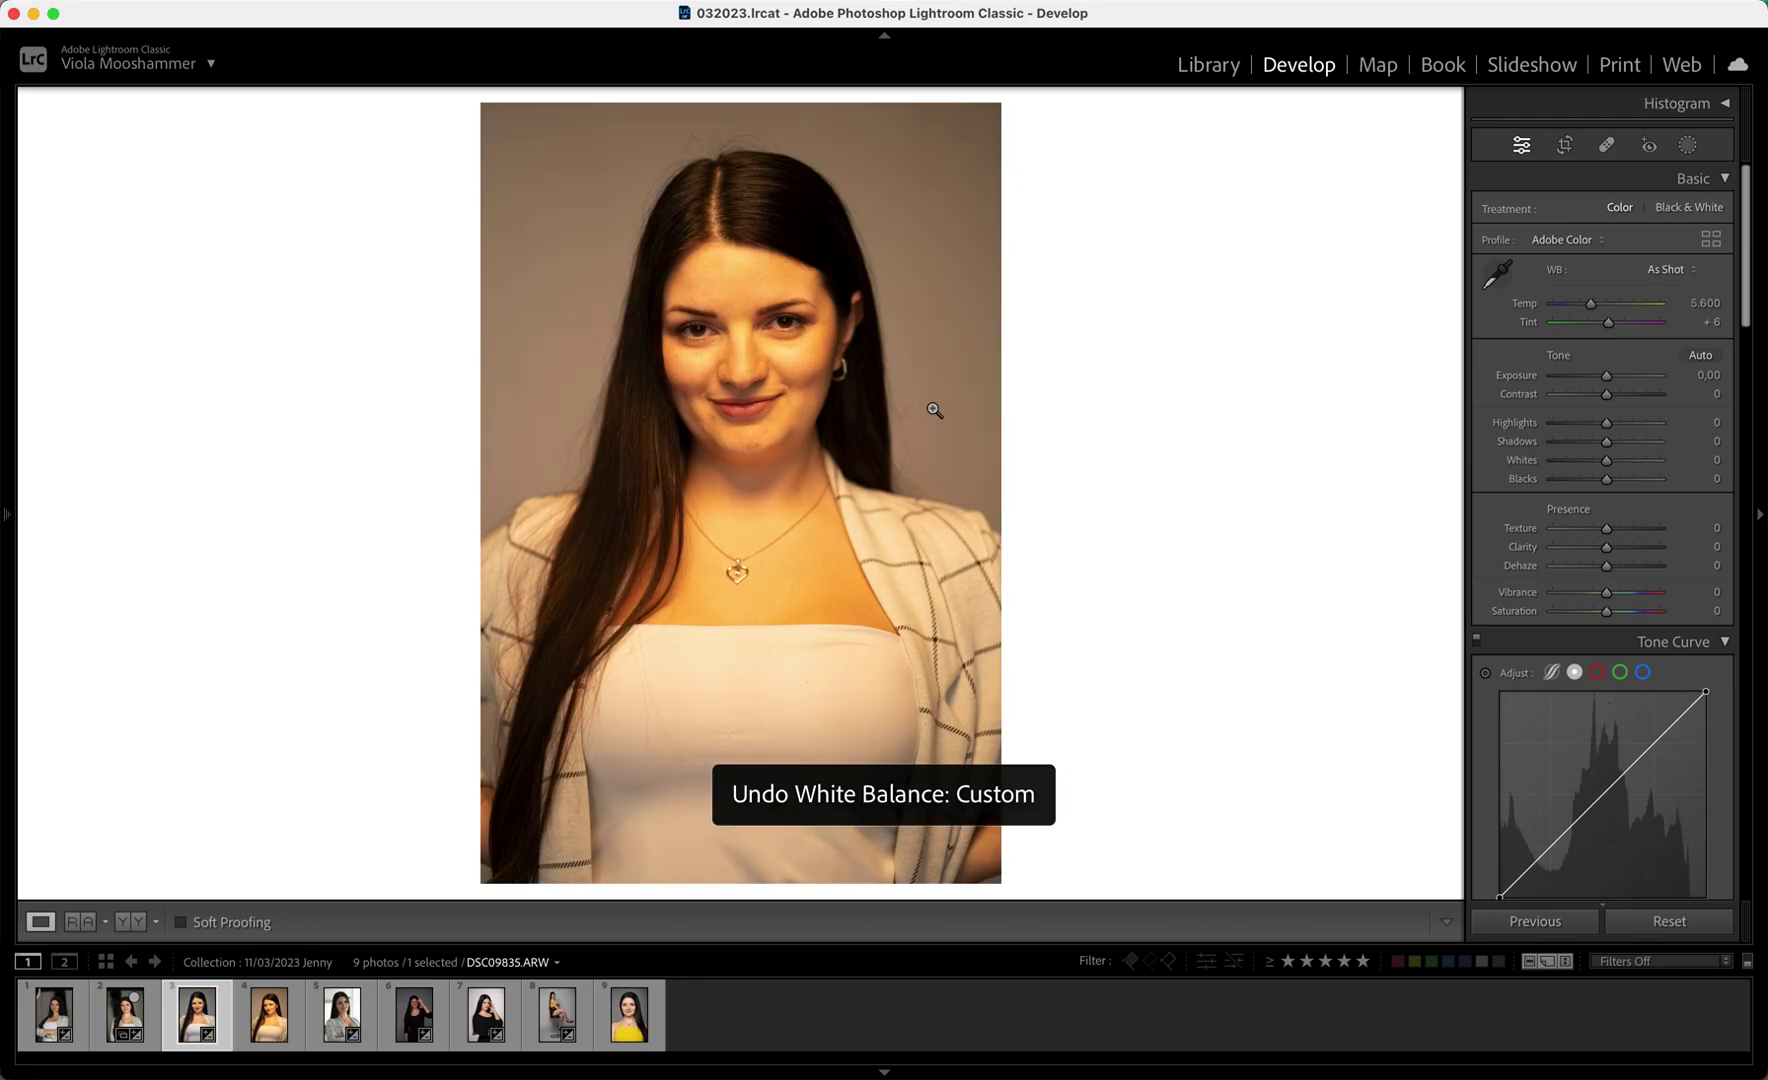
left_click(1497, 273)
left_click(795, 637)
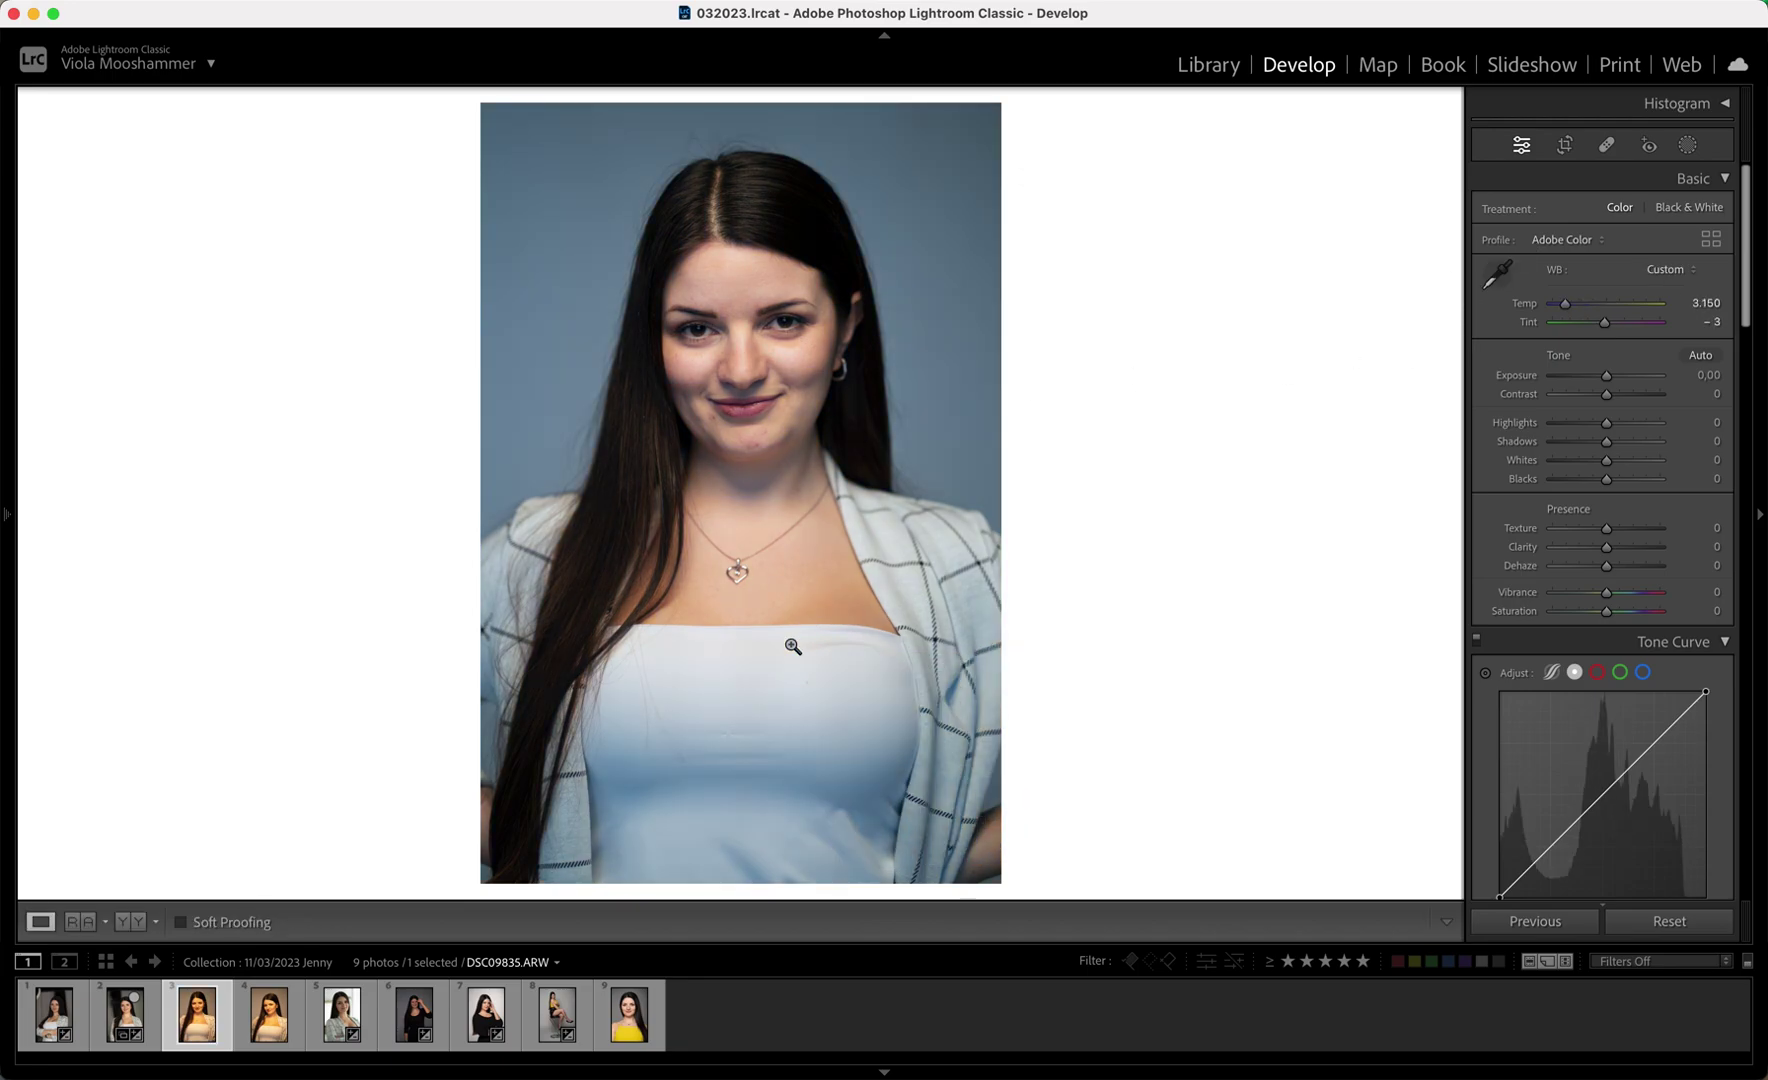
key("super+z")
left_click(1497, 273)
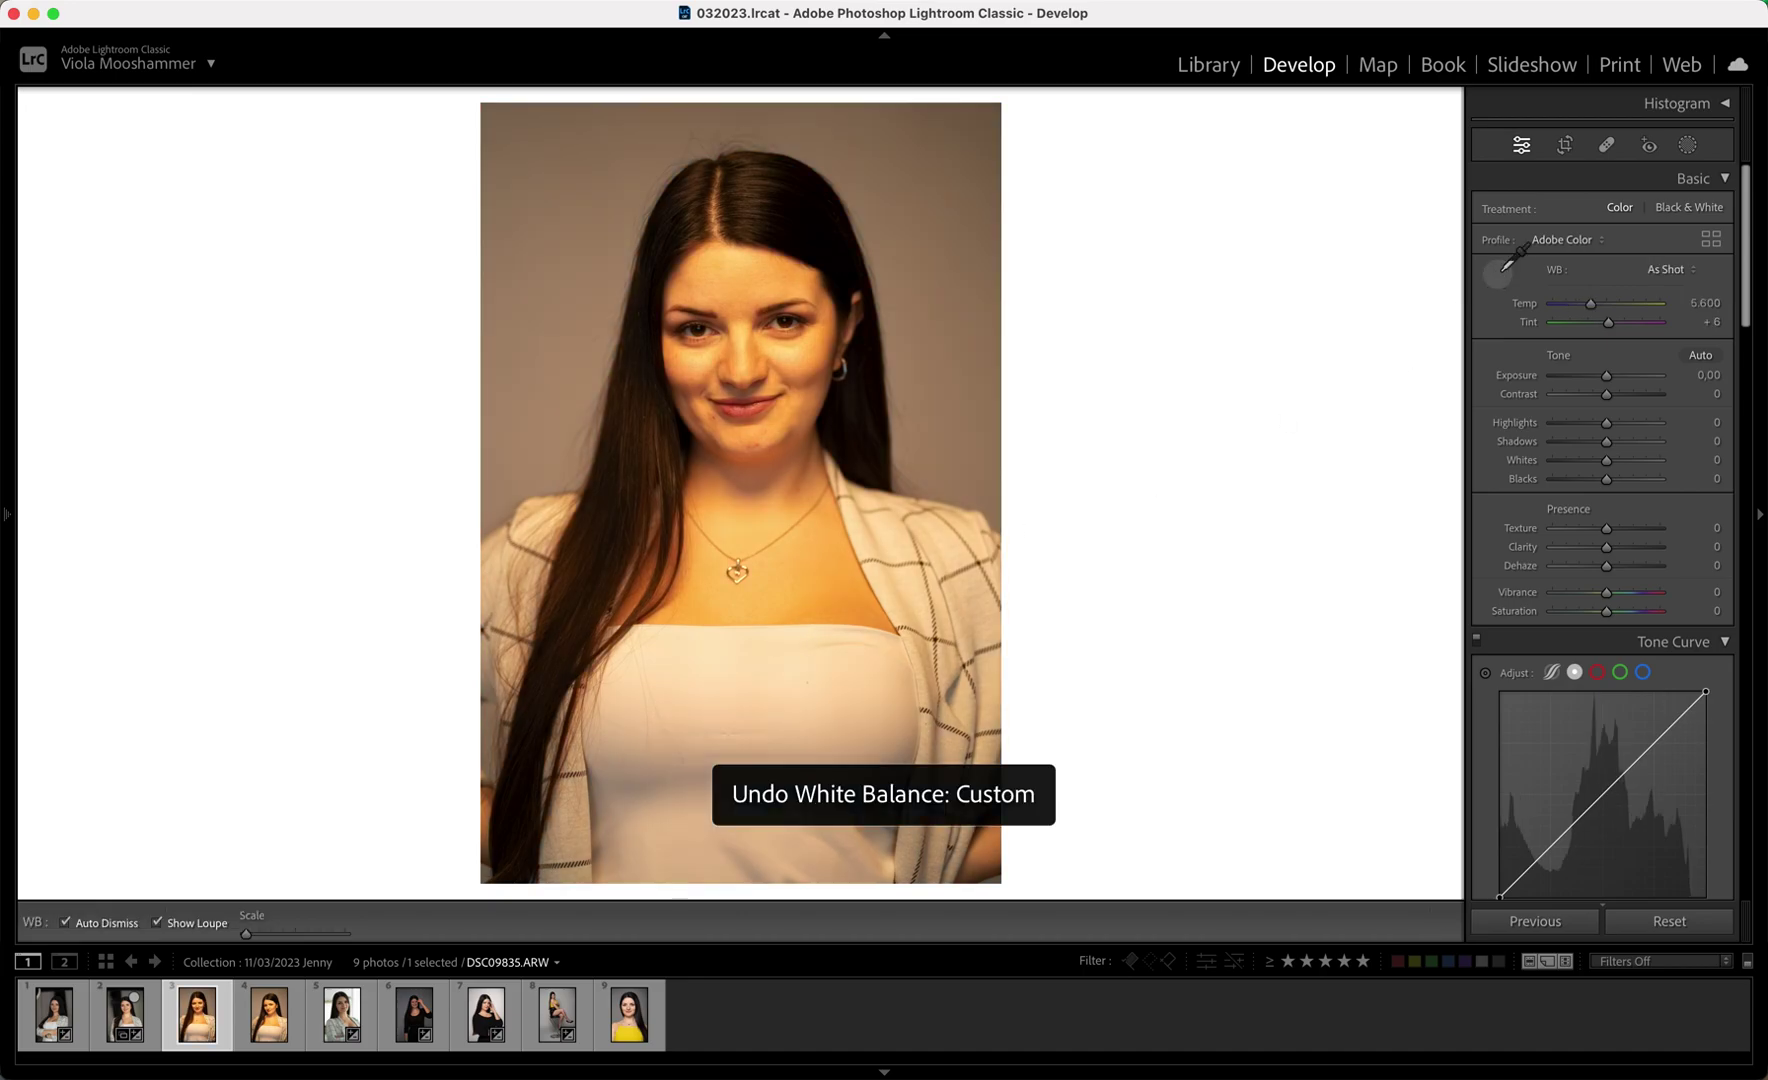
left_click(948, 428)
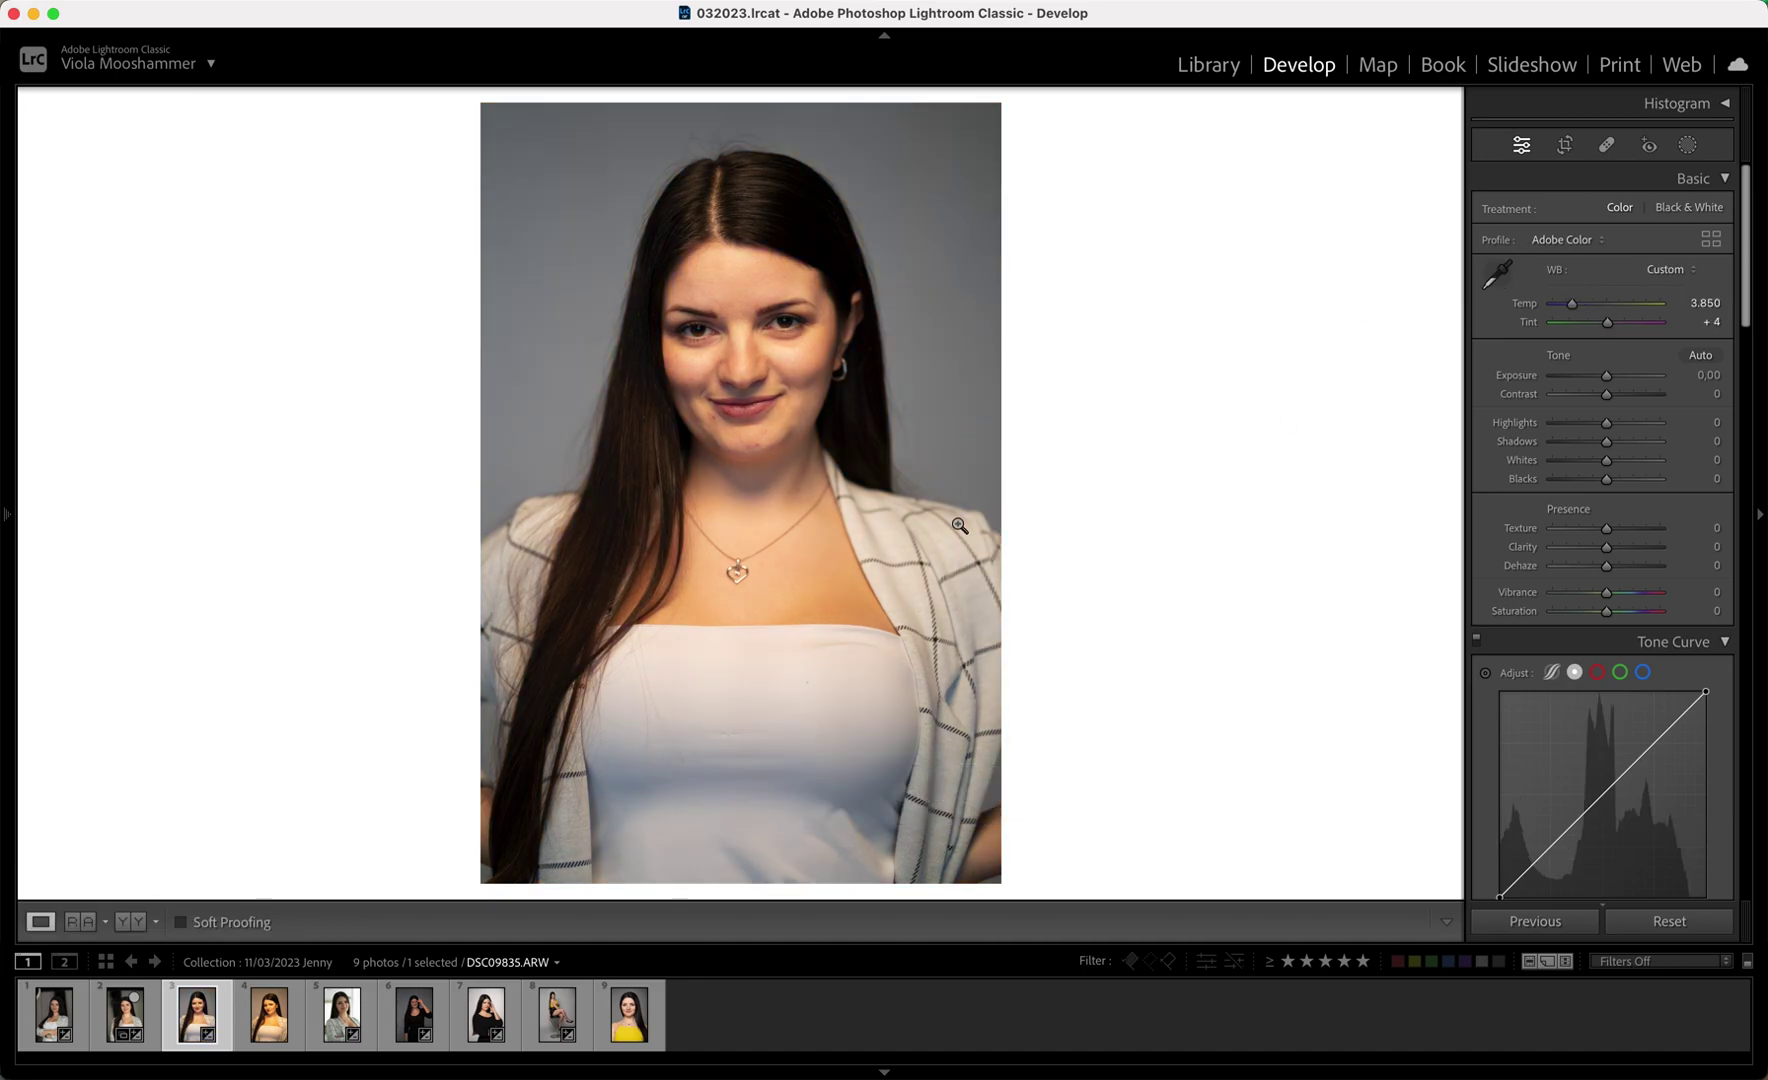
Sample the white top as the white balance neutral and set the temperature to 3,450.
left_click(1497, 273)
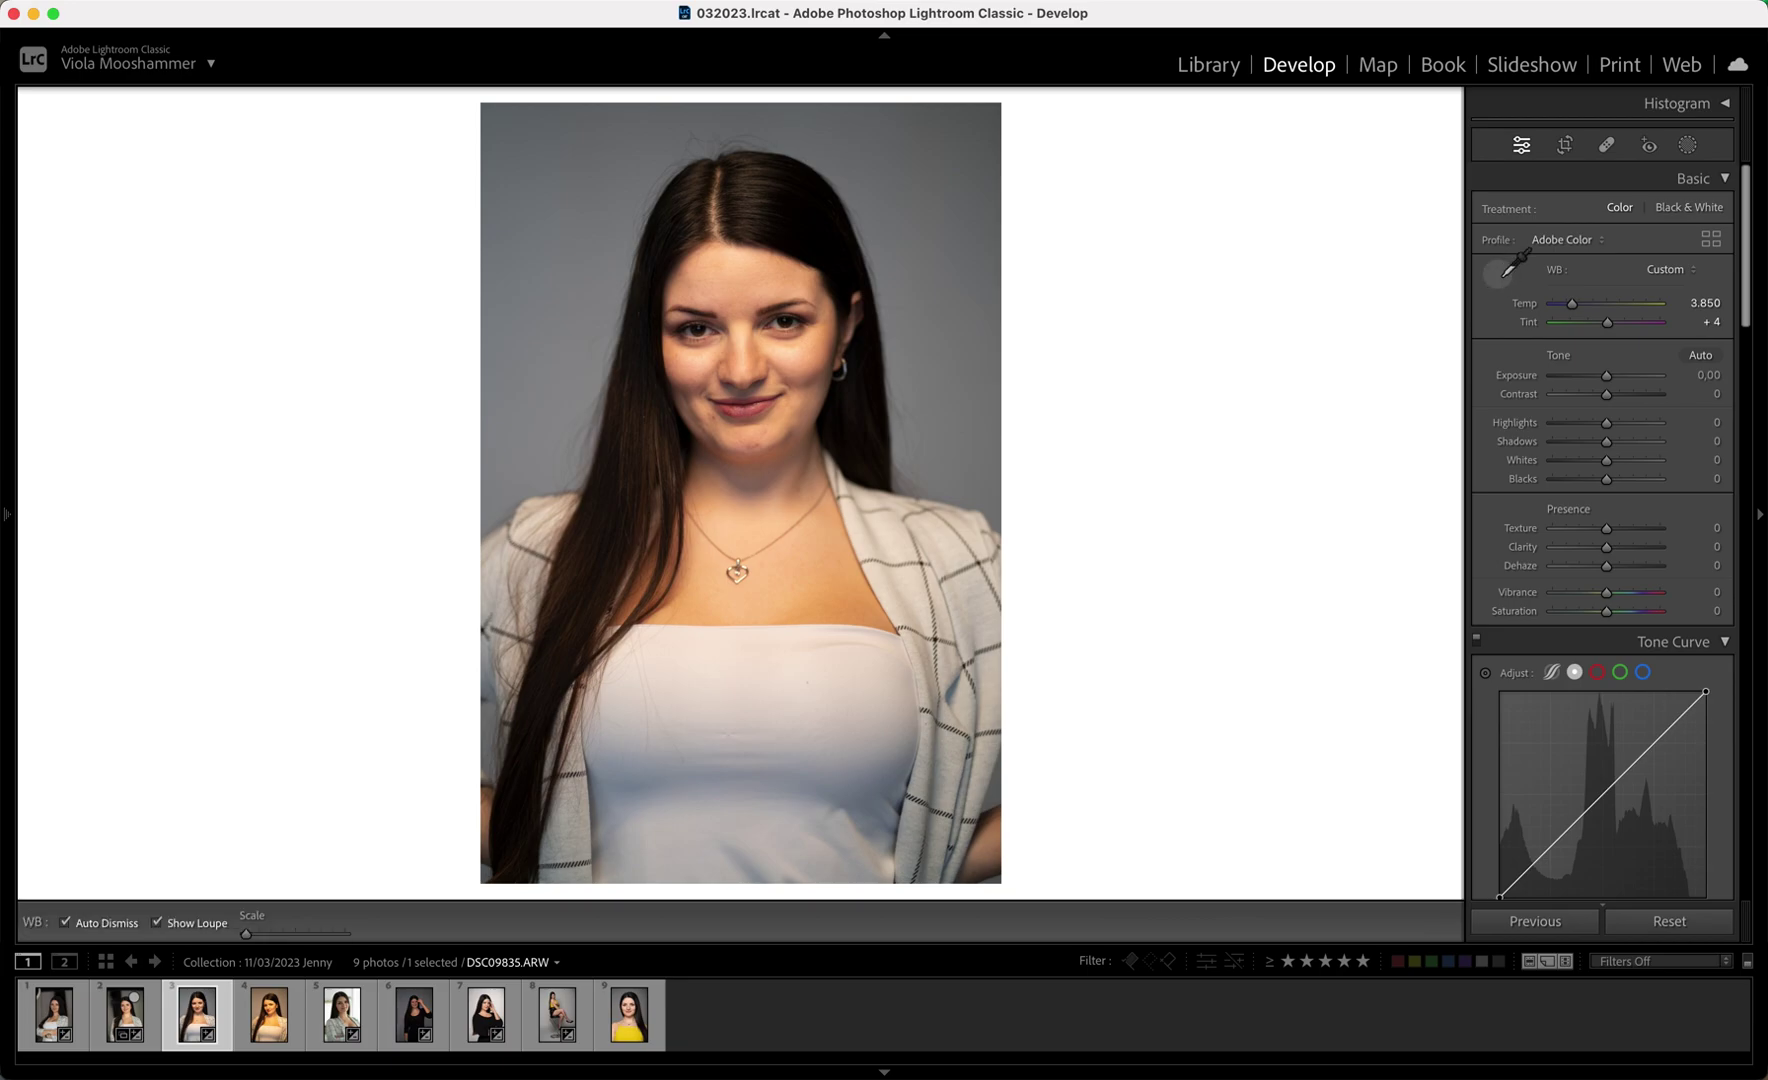
left_click(835, 662)
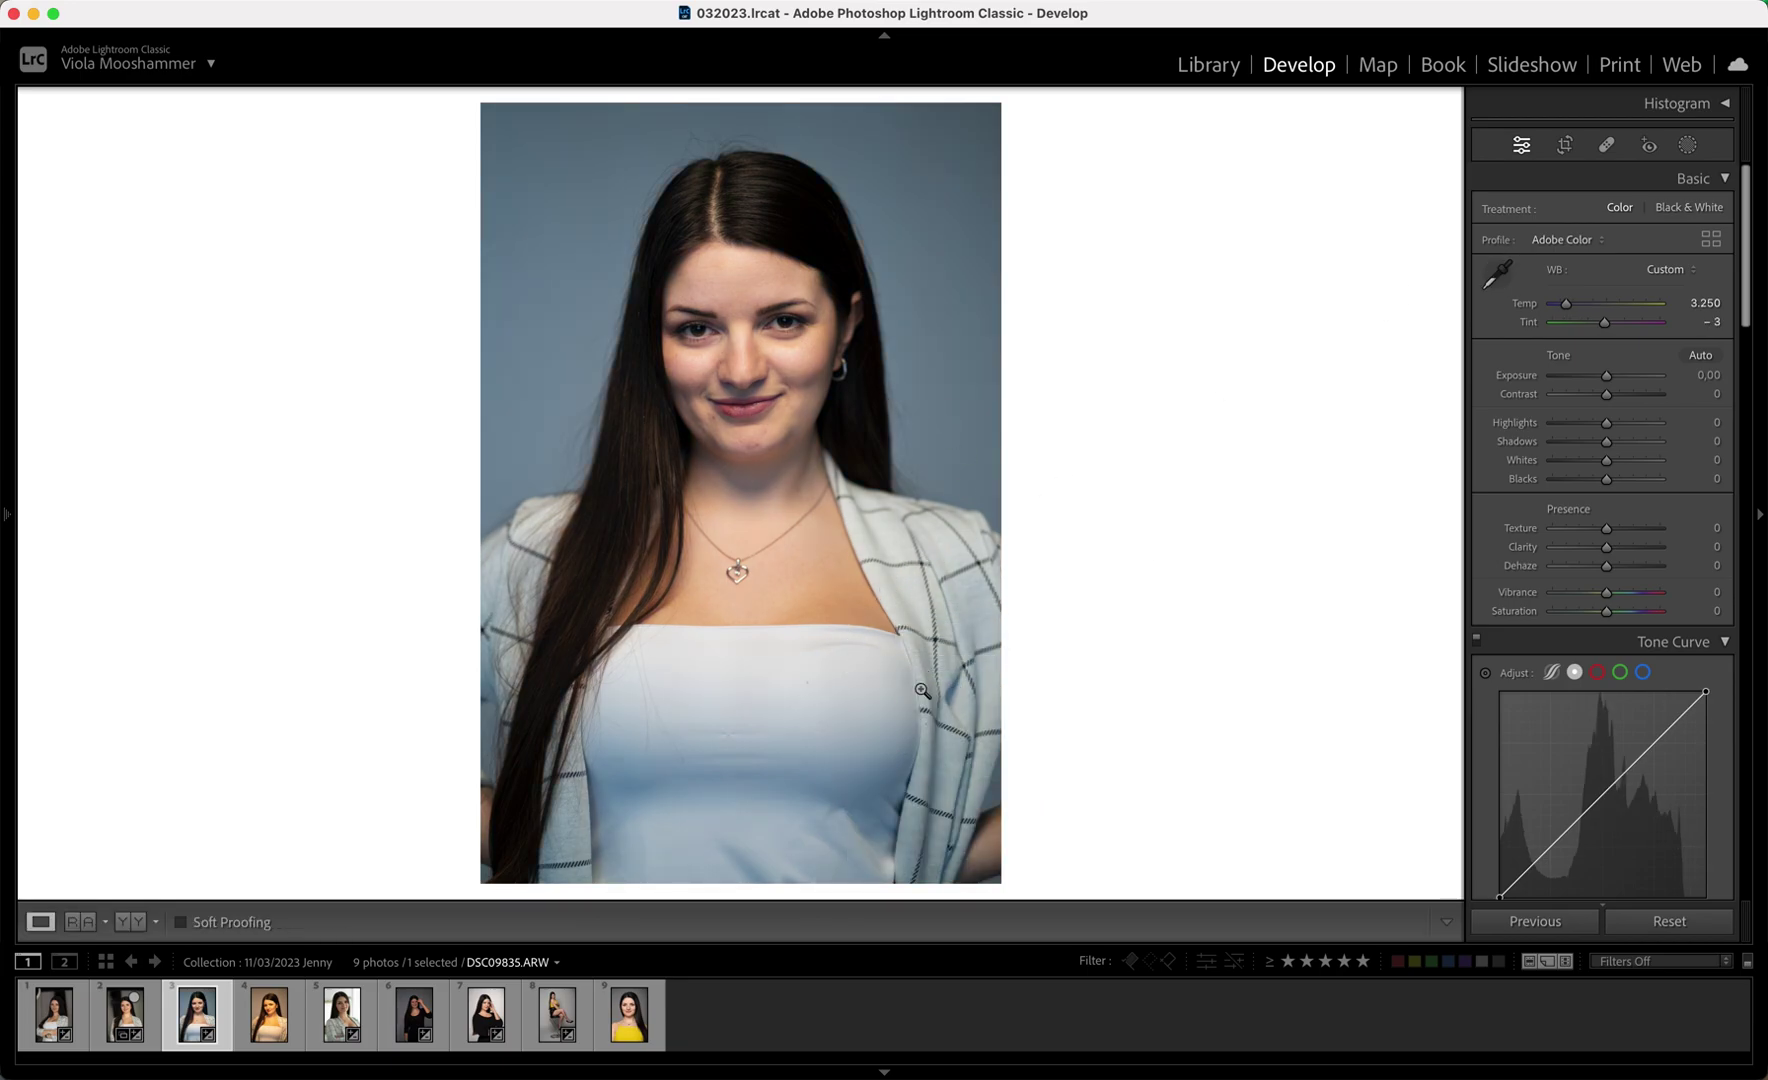
left_click(1700, 303)
type("3450")
key("Return")
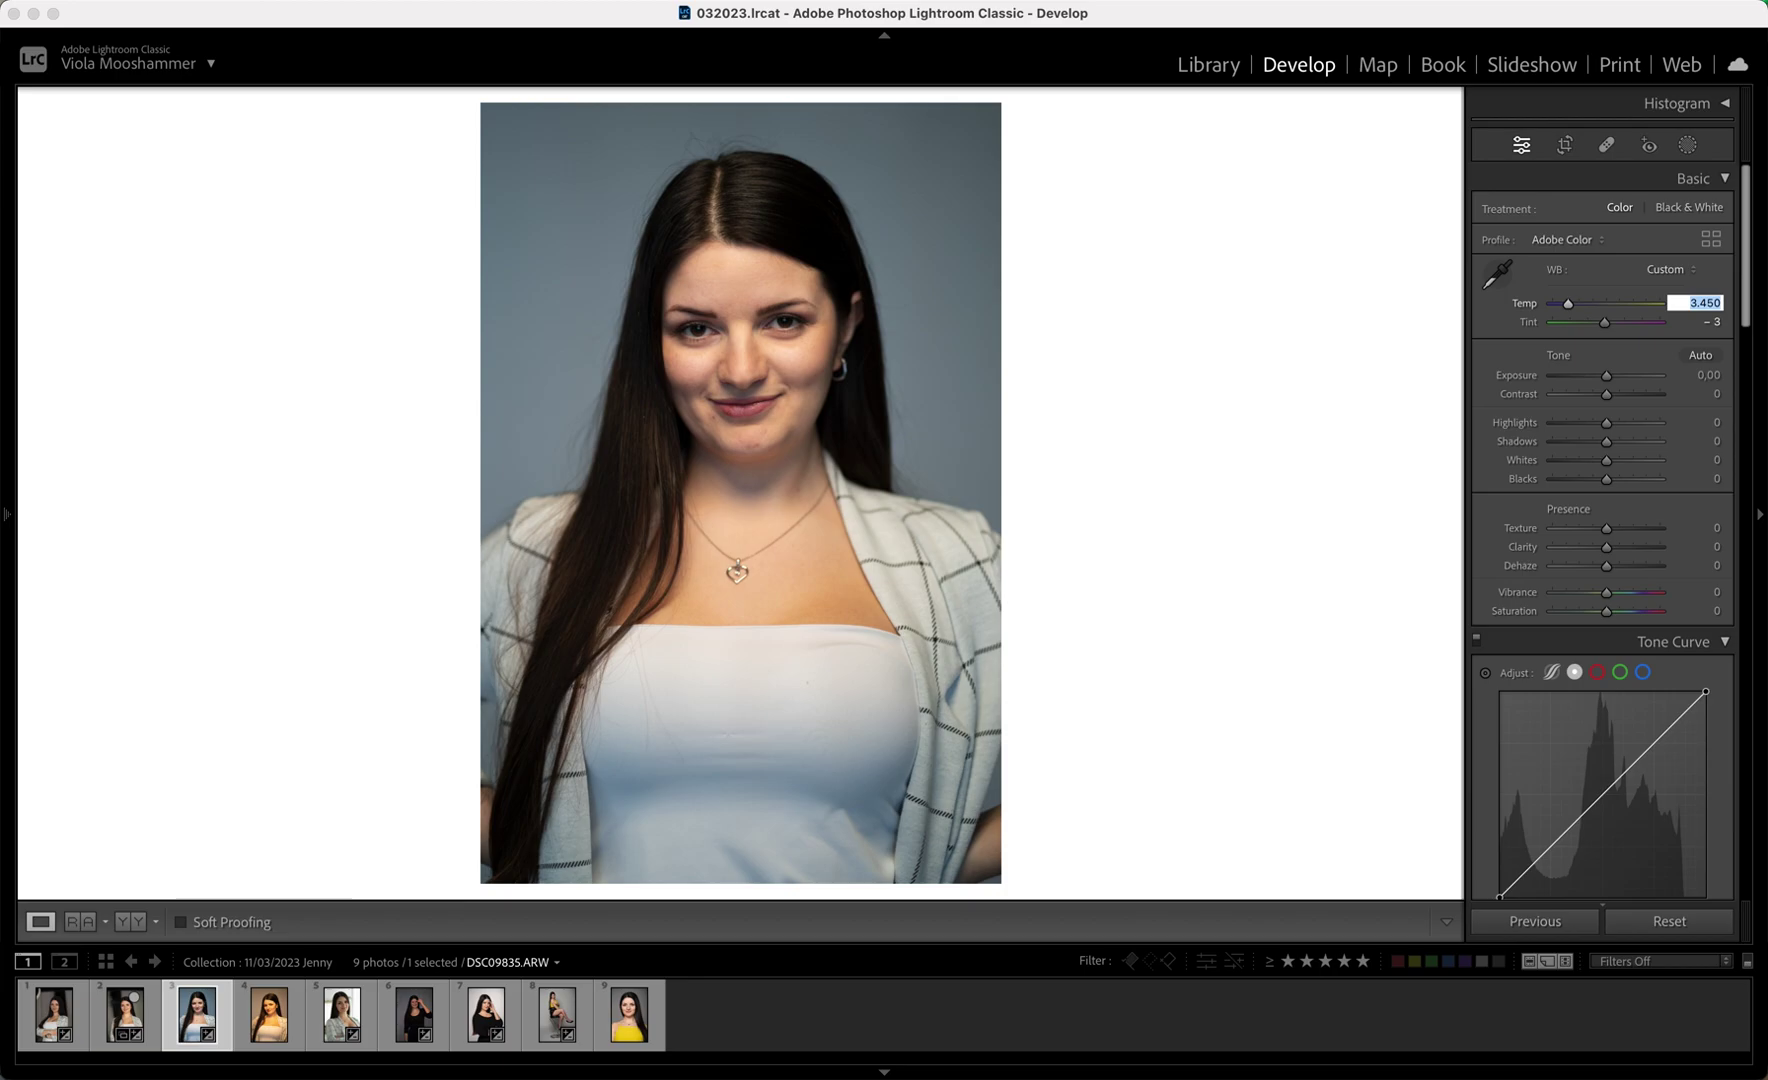
key("Return")
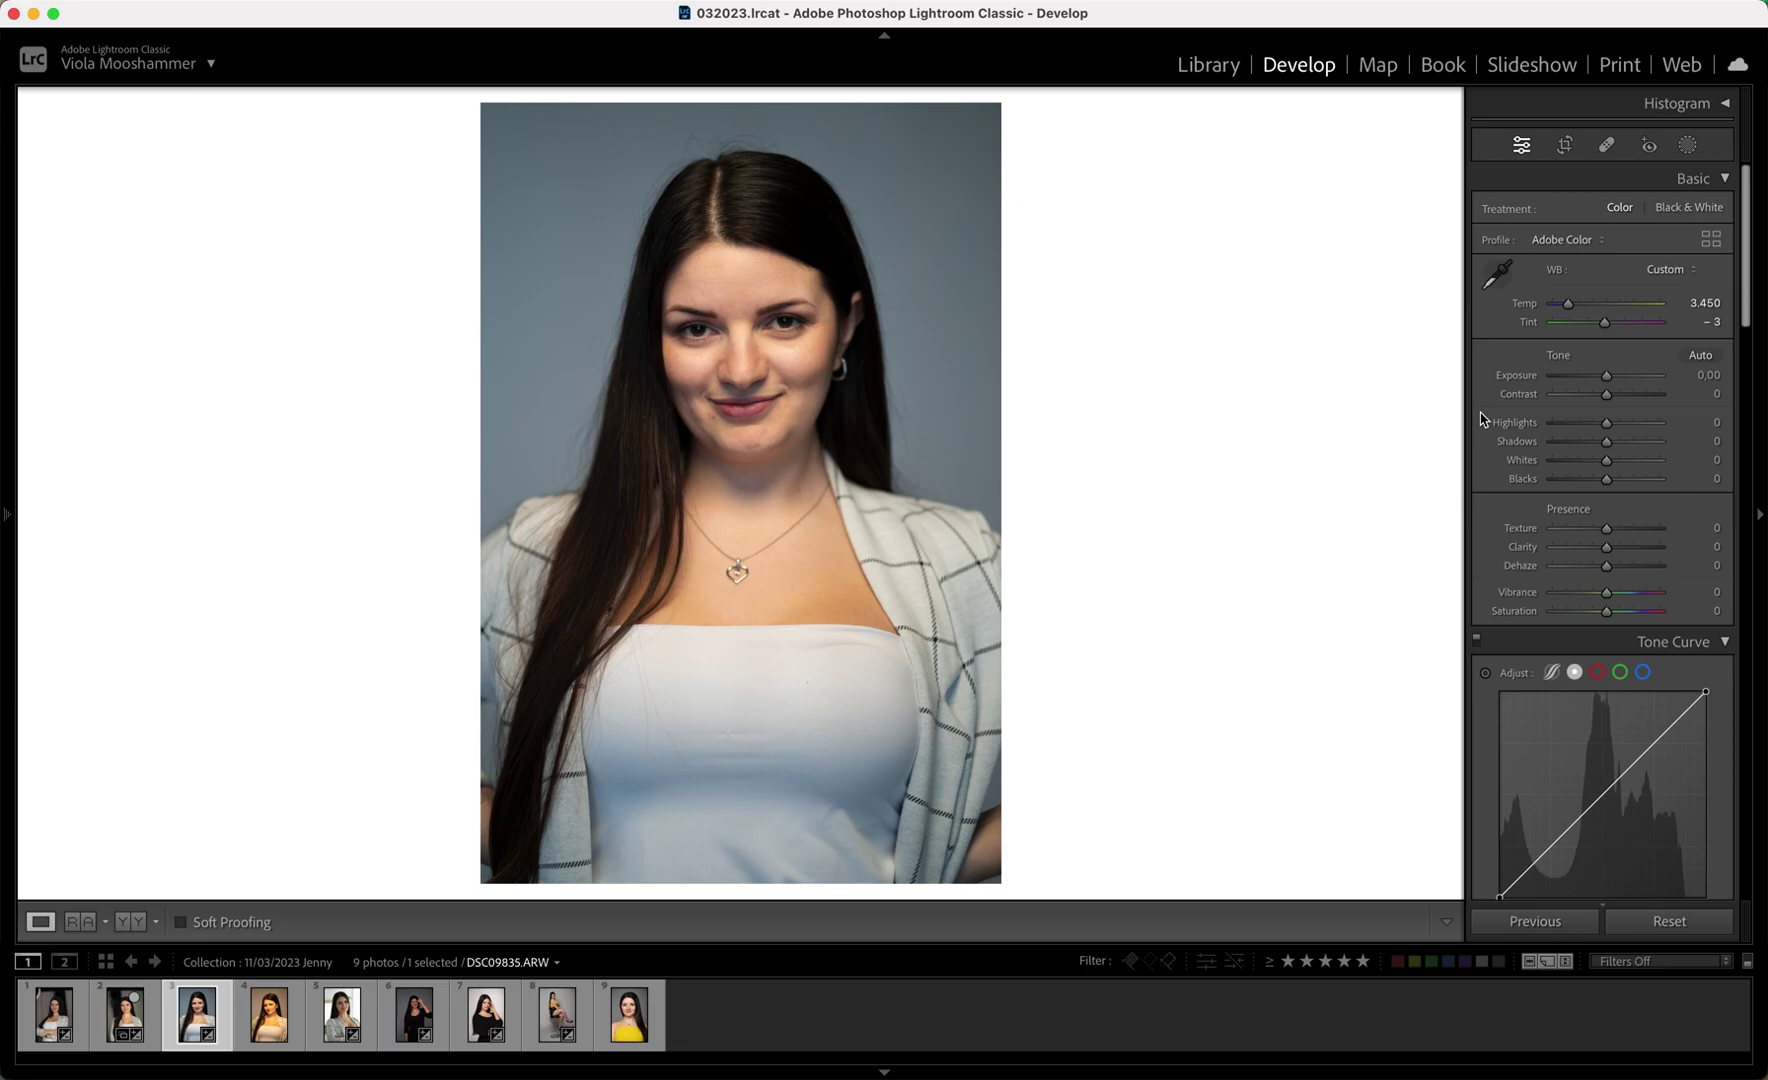
Set Exposure to +0.10, Contrast -10, Highlights +15, Shadows +20, Whites -30, Blacks -20, and Aqua and Blue saturation to -50.
left_click_drag(1714, 422, 1706, 425)
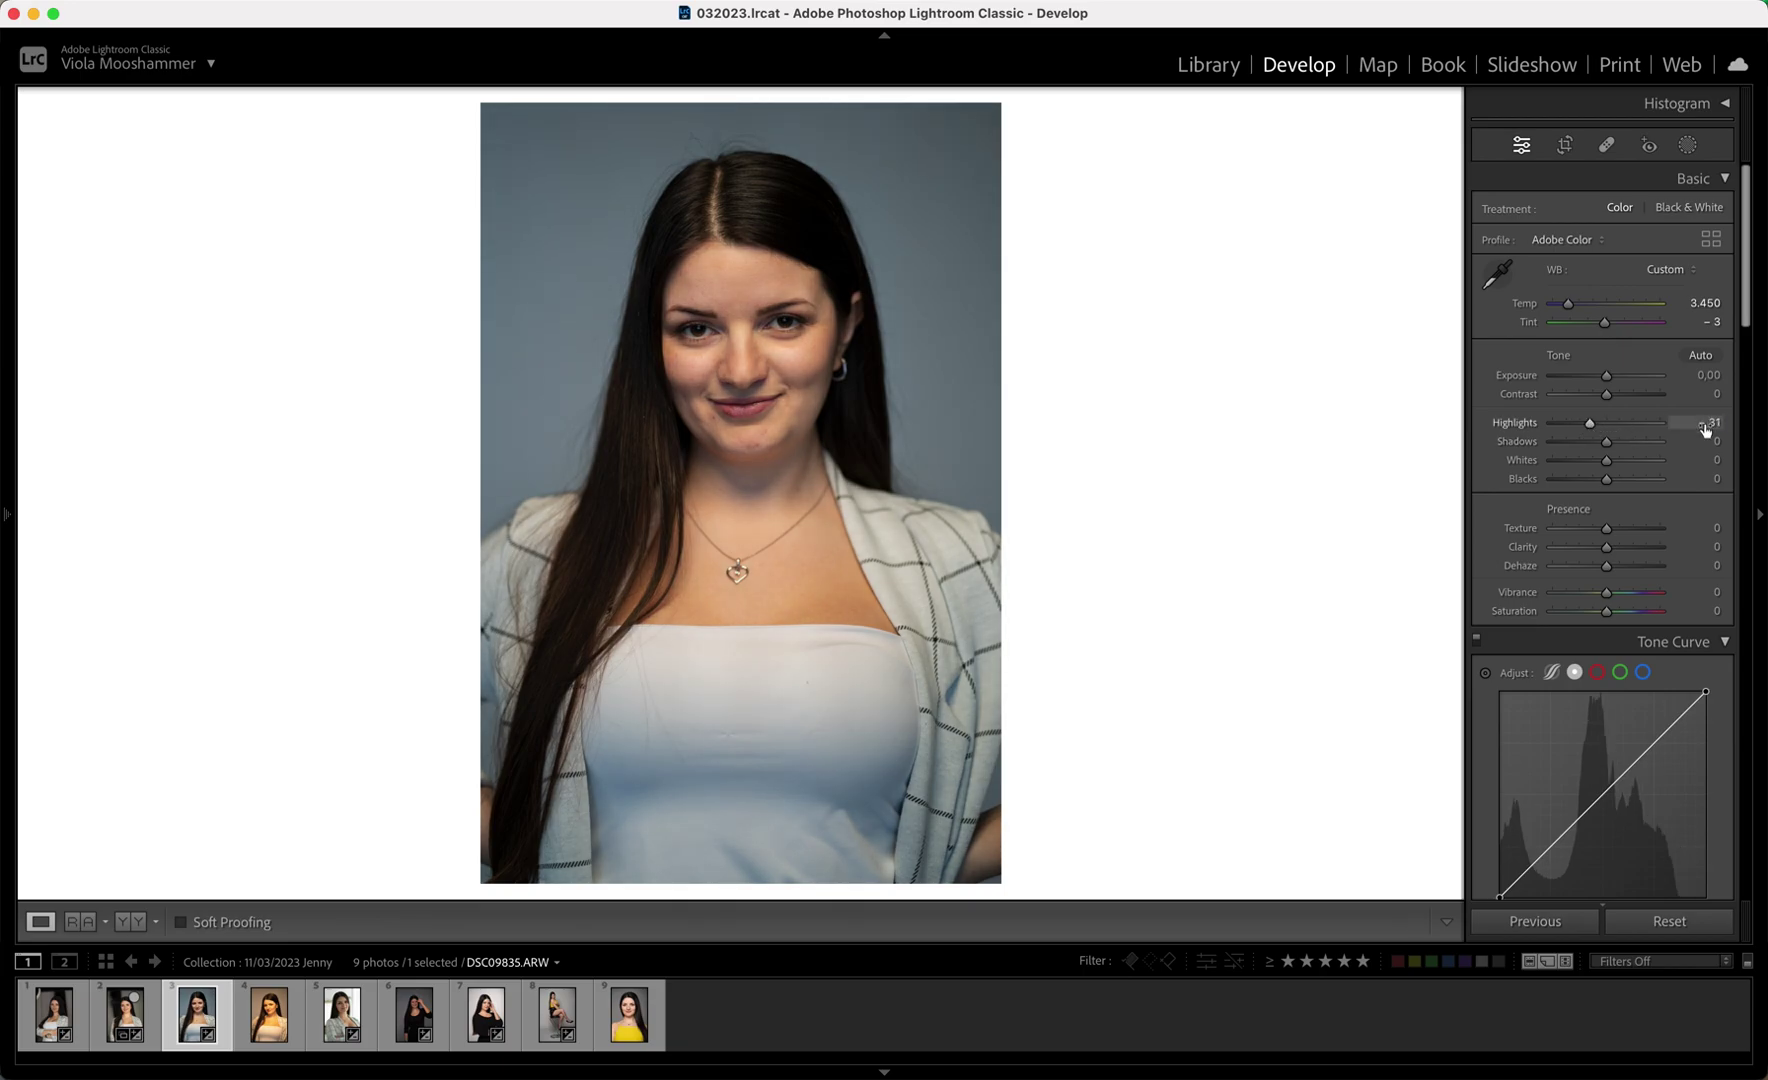
scroll(1583, 686, "down", 5)
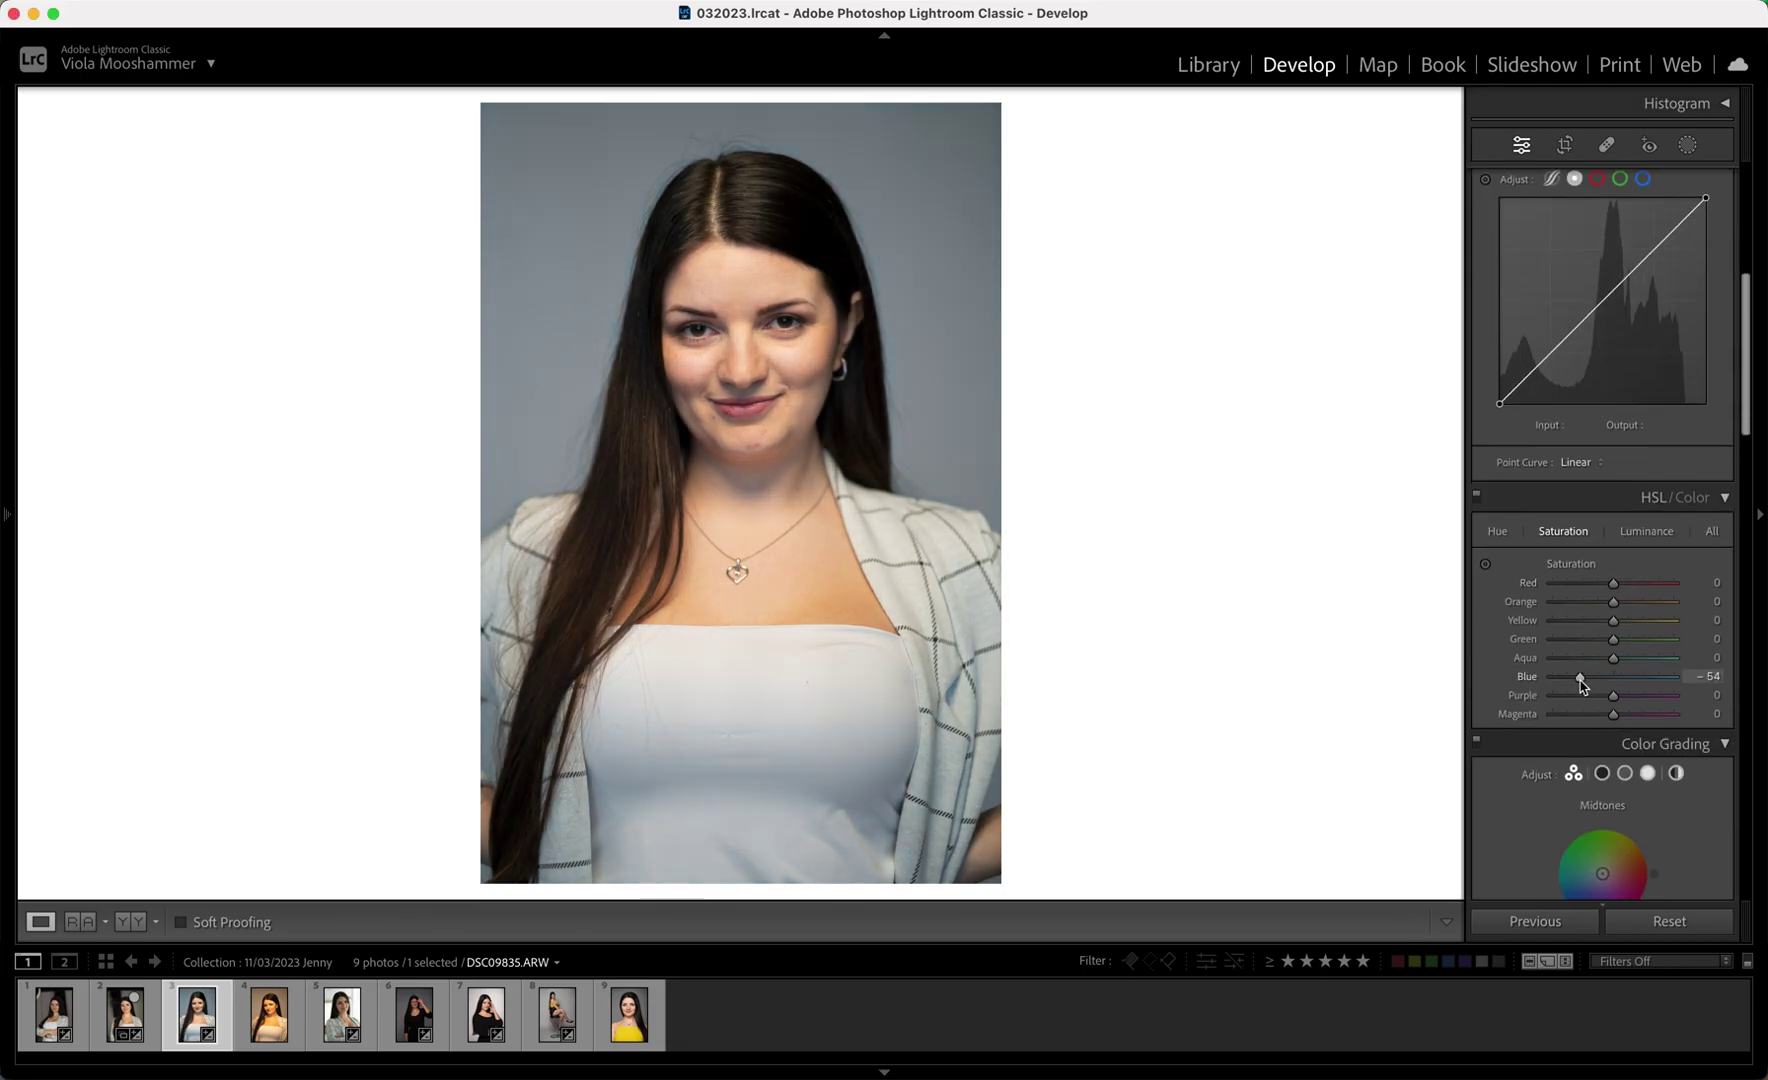
scroll(1700, 657, "up", 5)
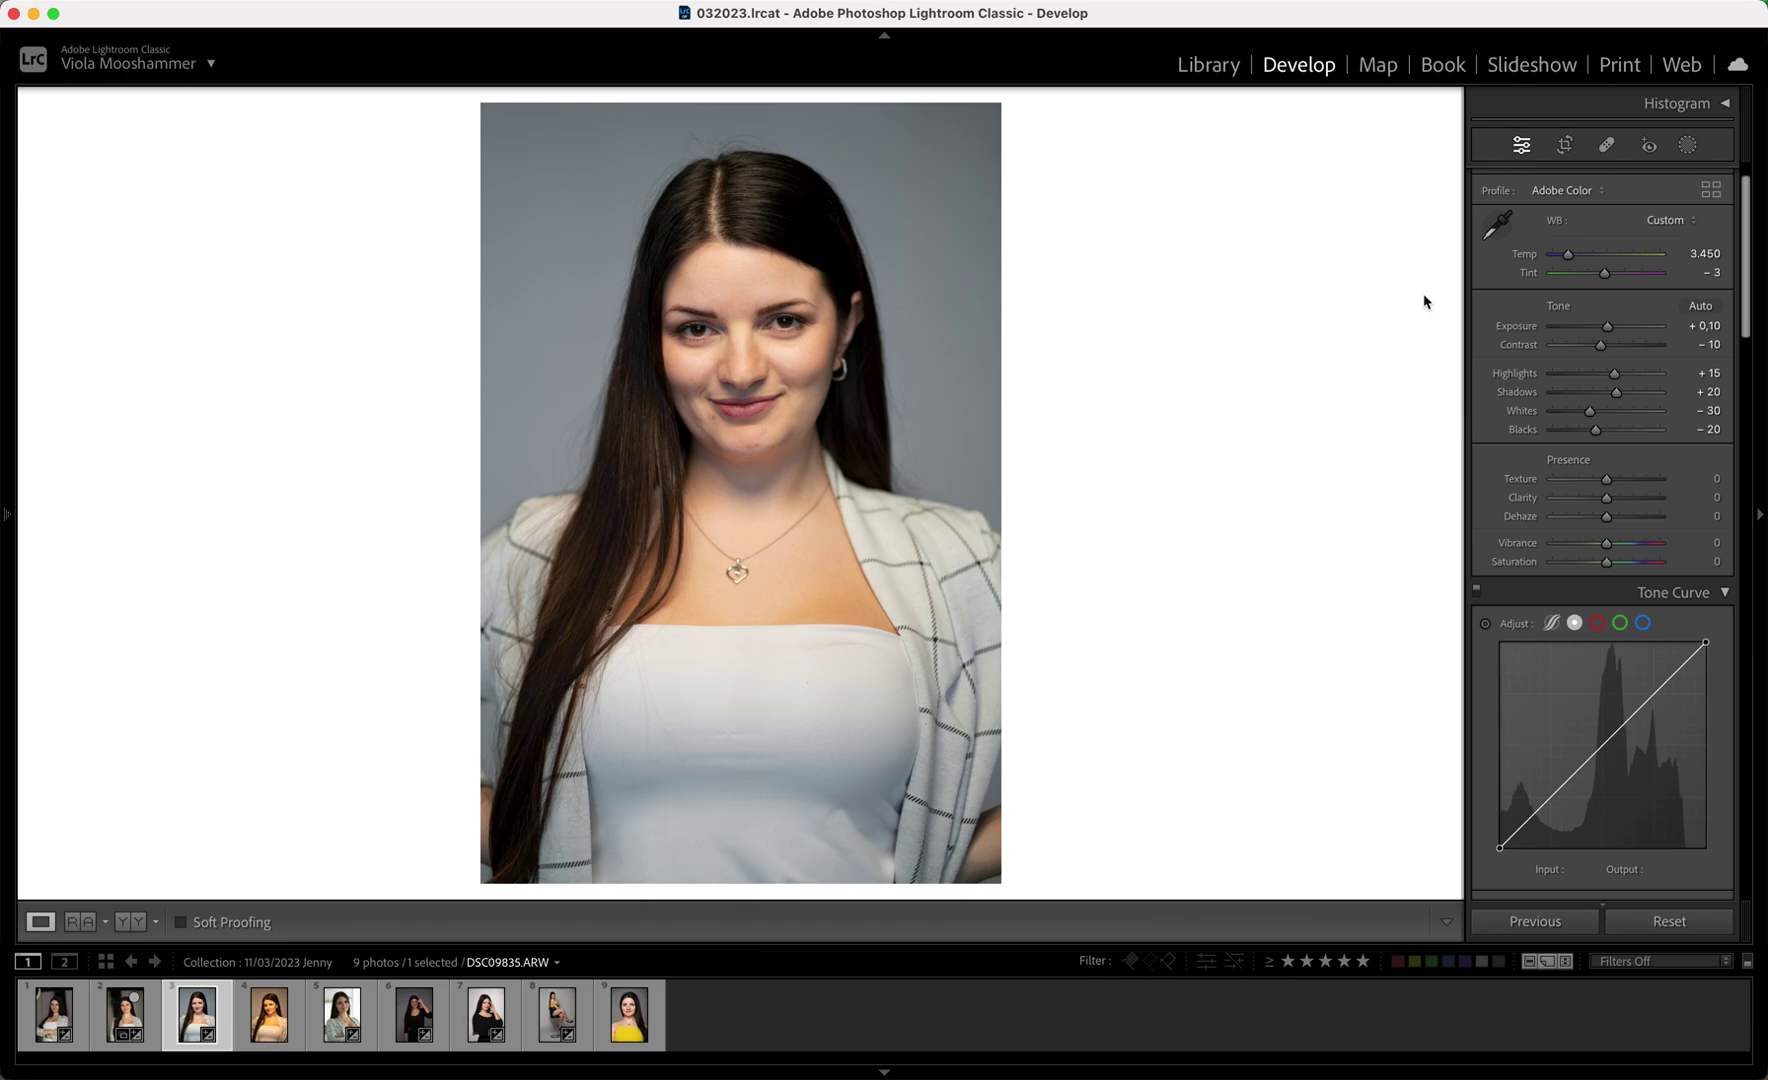
Try a Clarity of +96 on a close-up of the face, undo it, and set Clarity to +10.
left_click(755, 298)
left_click_drag(967, 551, 869, 379)
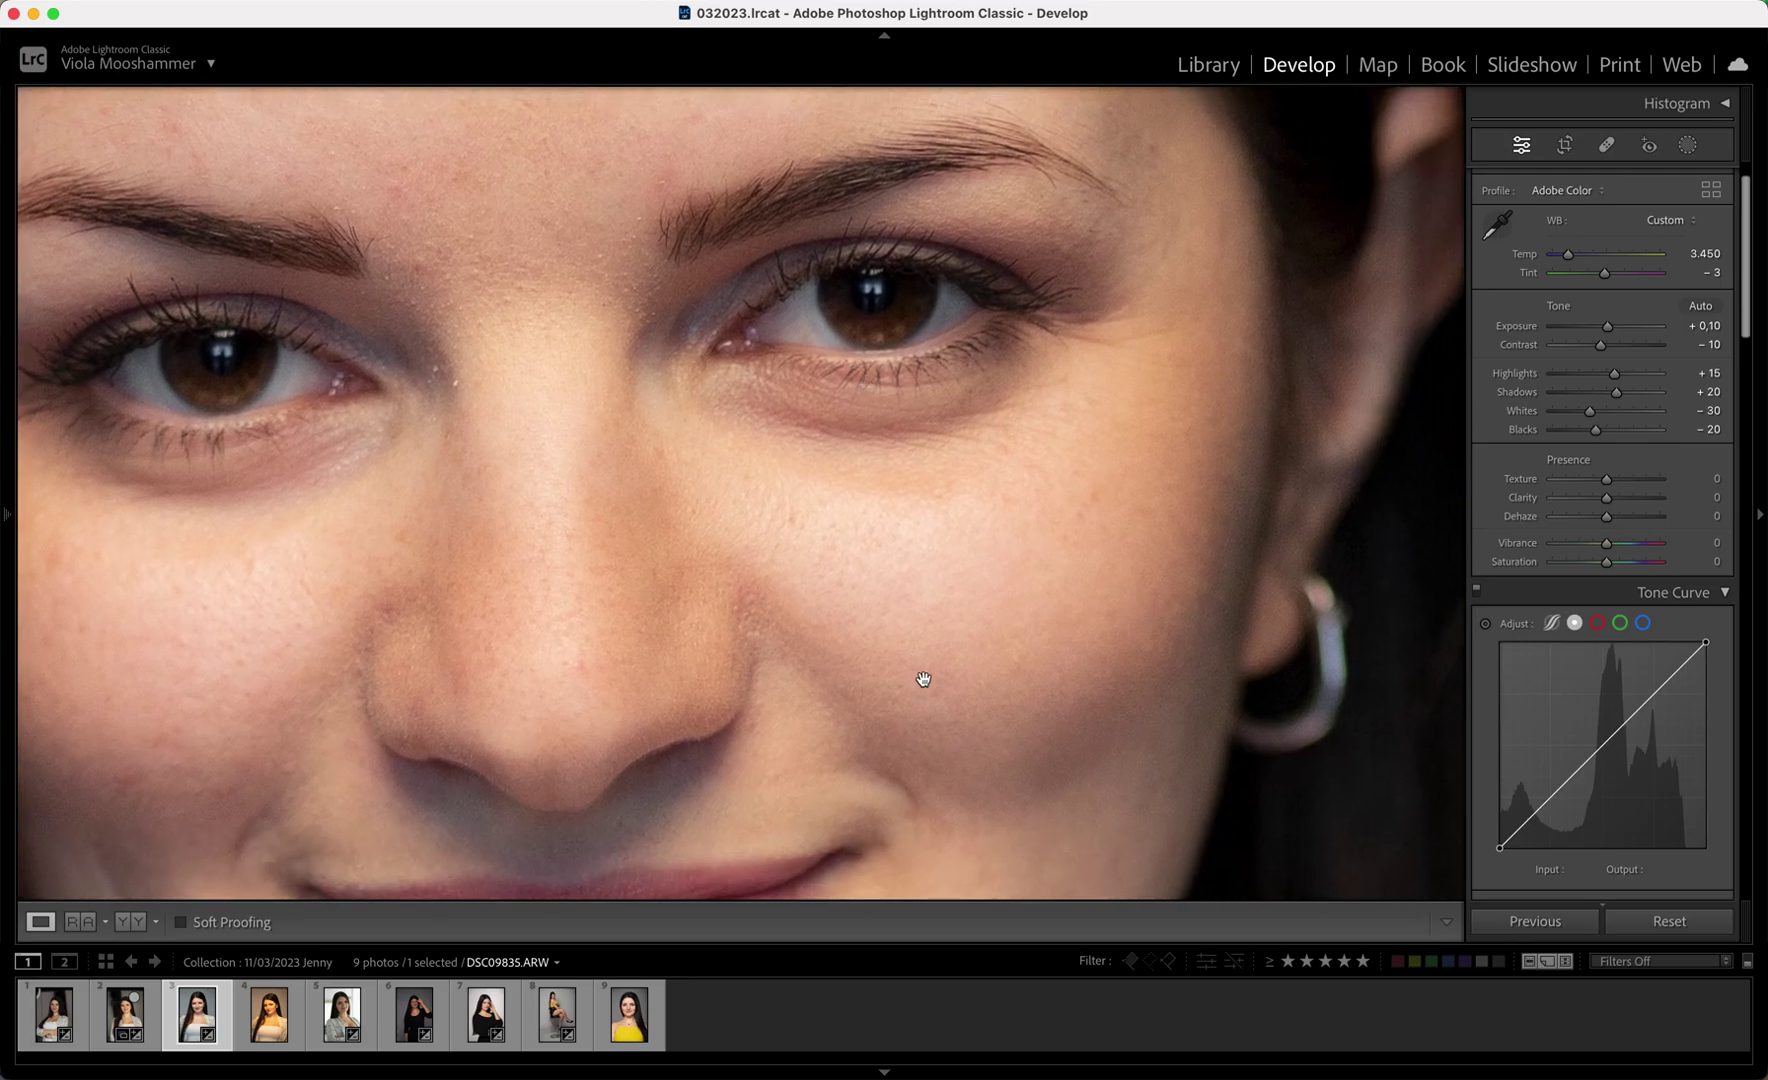
scroll(940, 600, "up", 3)
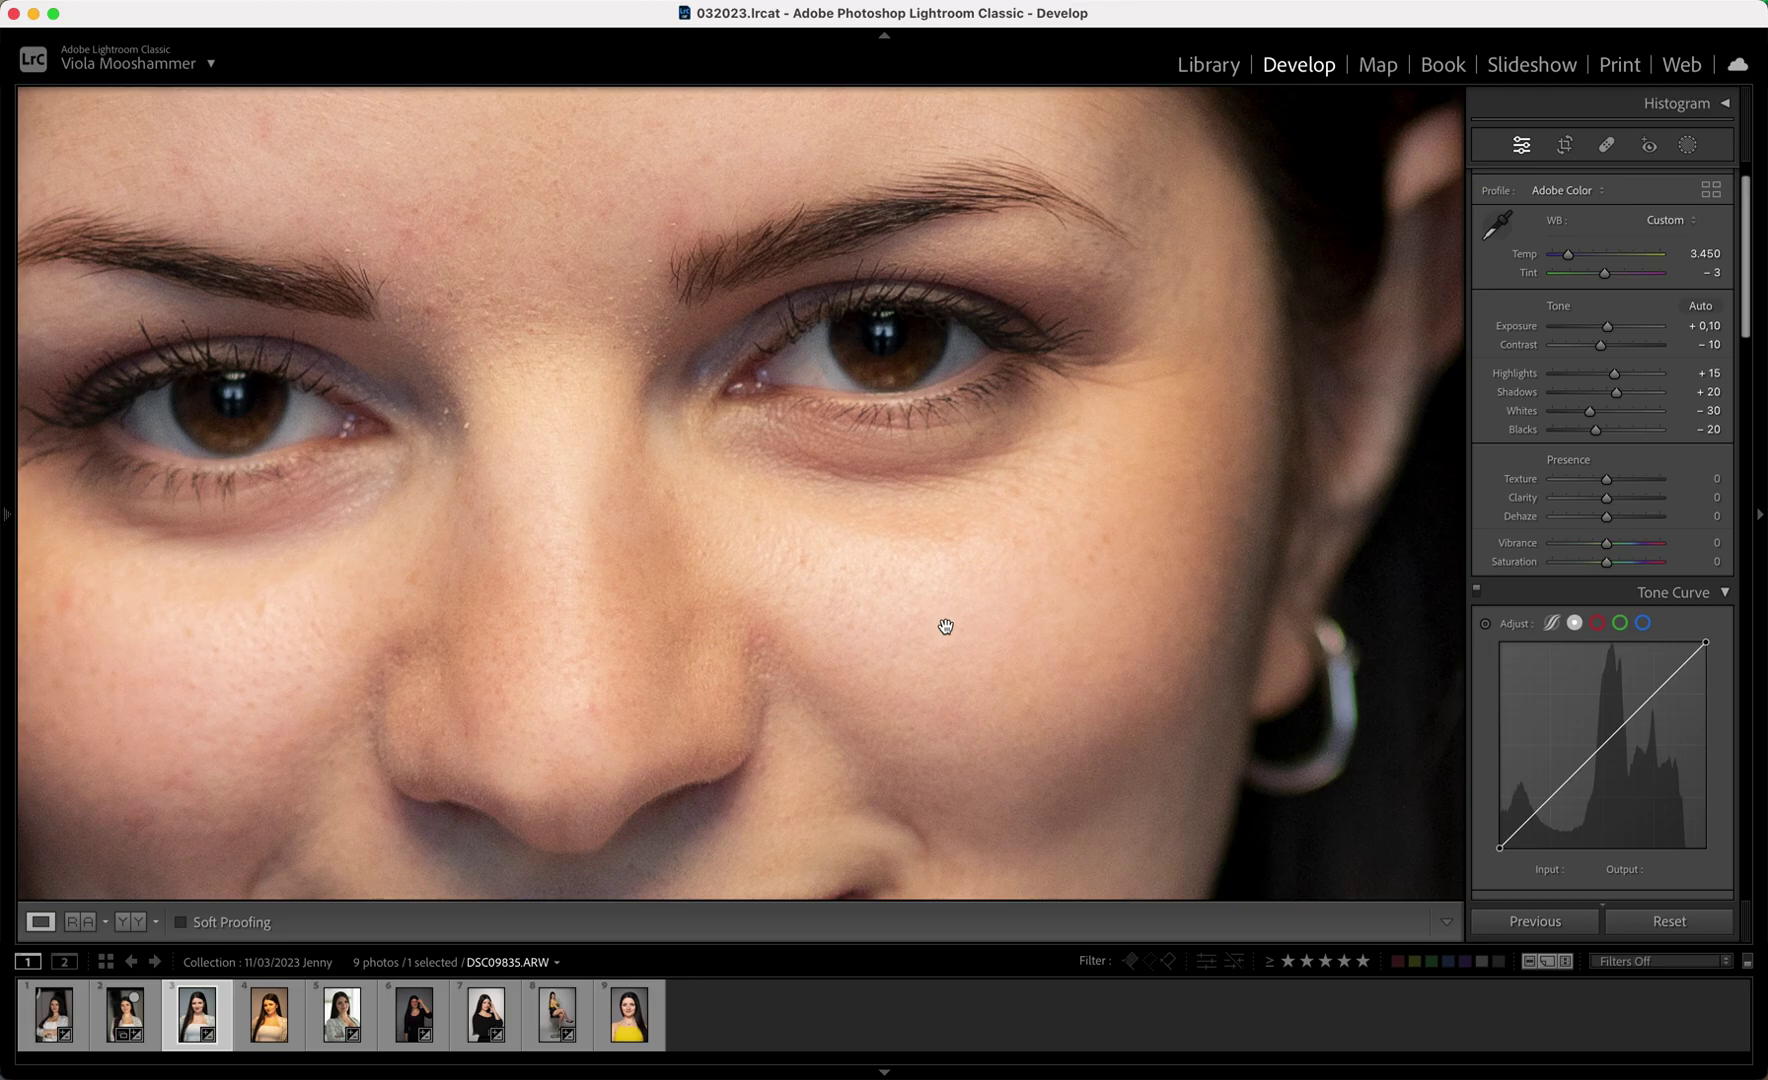
scroll(1488, 500, "down", 8)
scroll(1487, 500, "up", 3)
scroll(1487, 500, "up", 5)
left_click_drag(1606, 463, 1662, 466)
key("super+z")
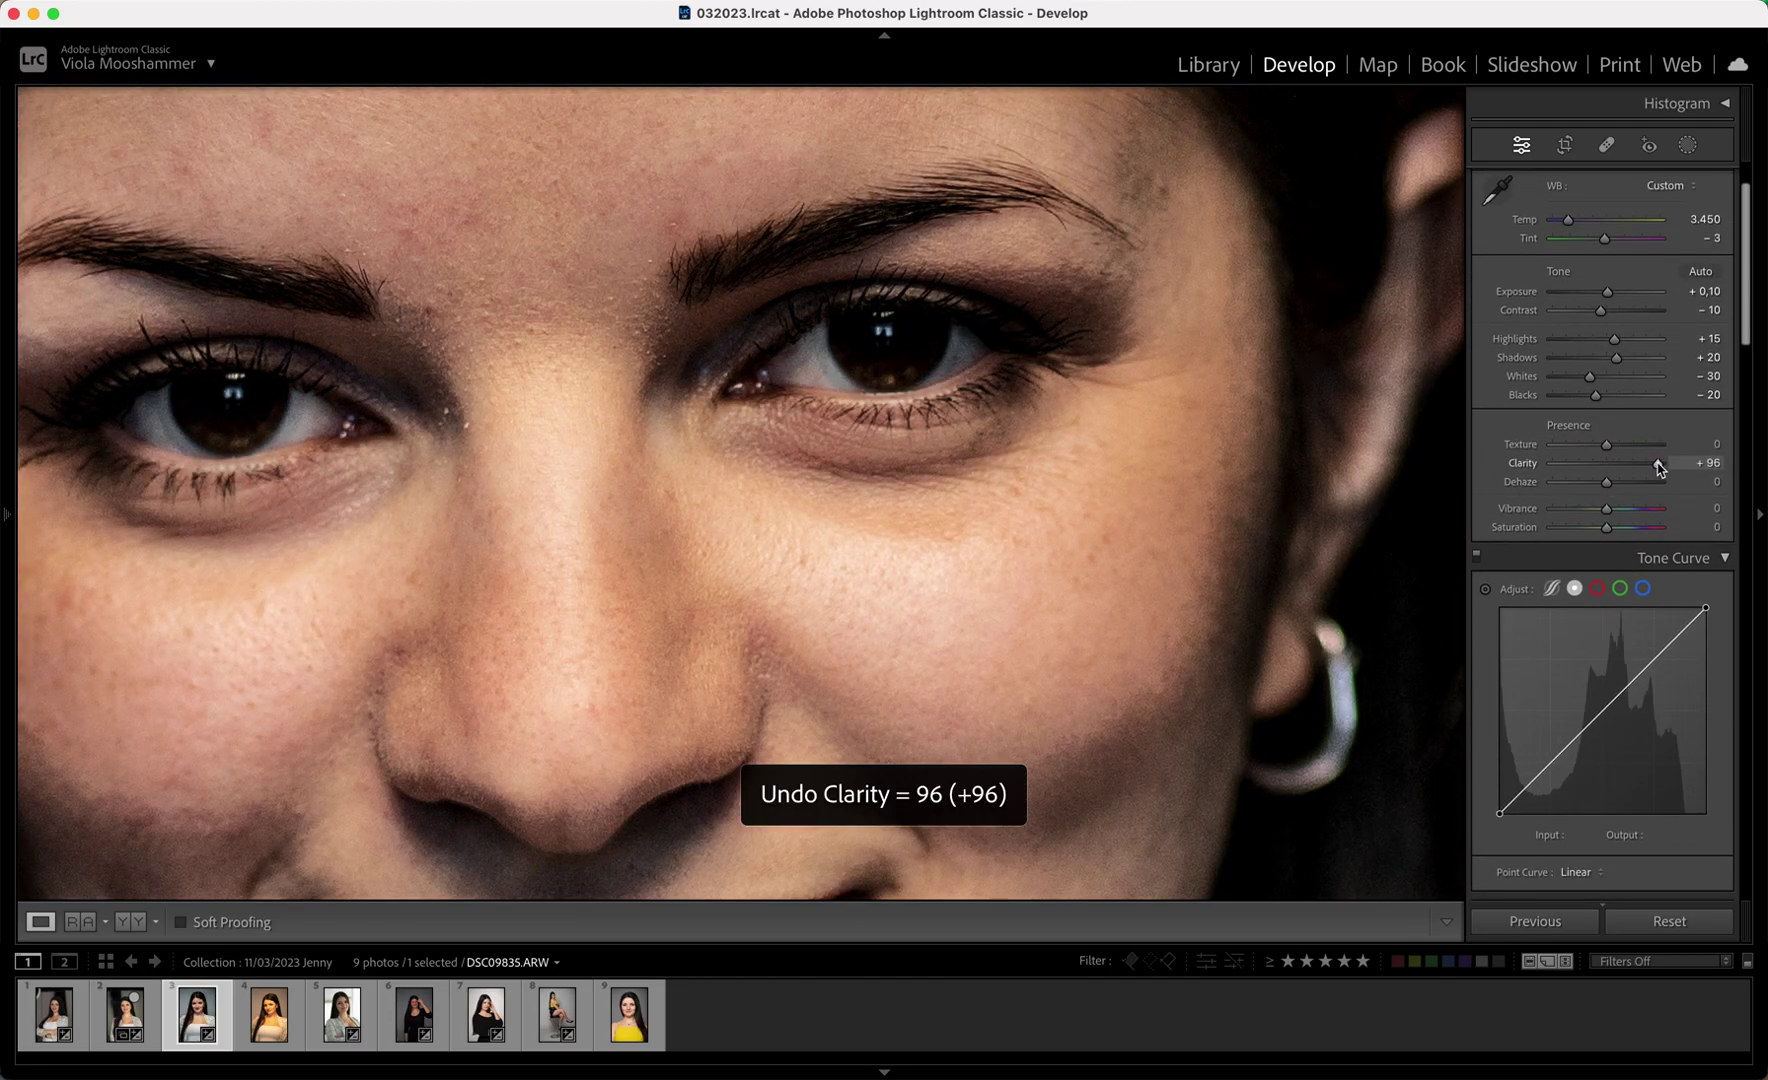
left_click(1696, 461)
type("10")
key("Return")
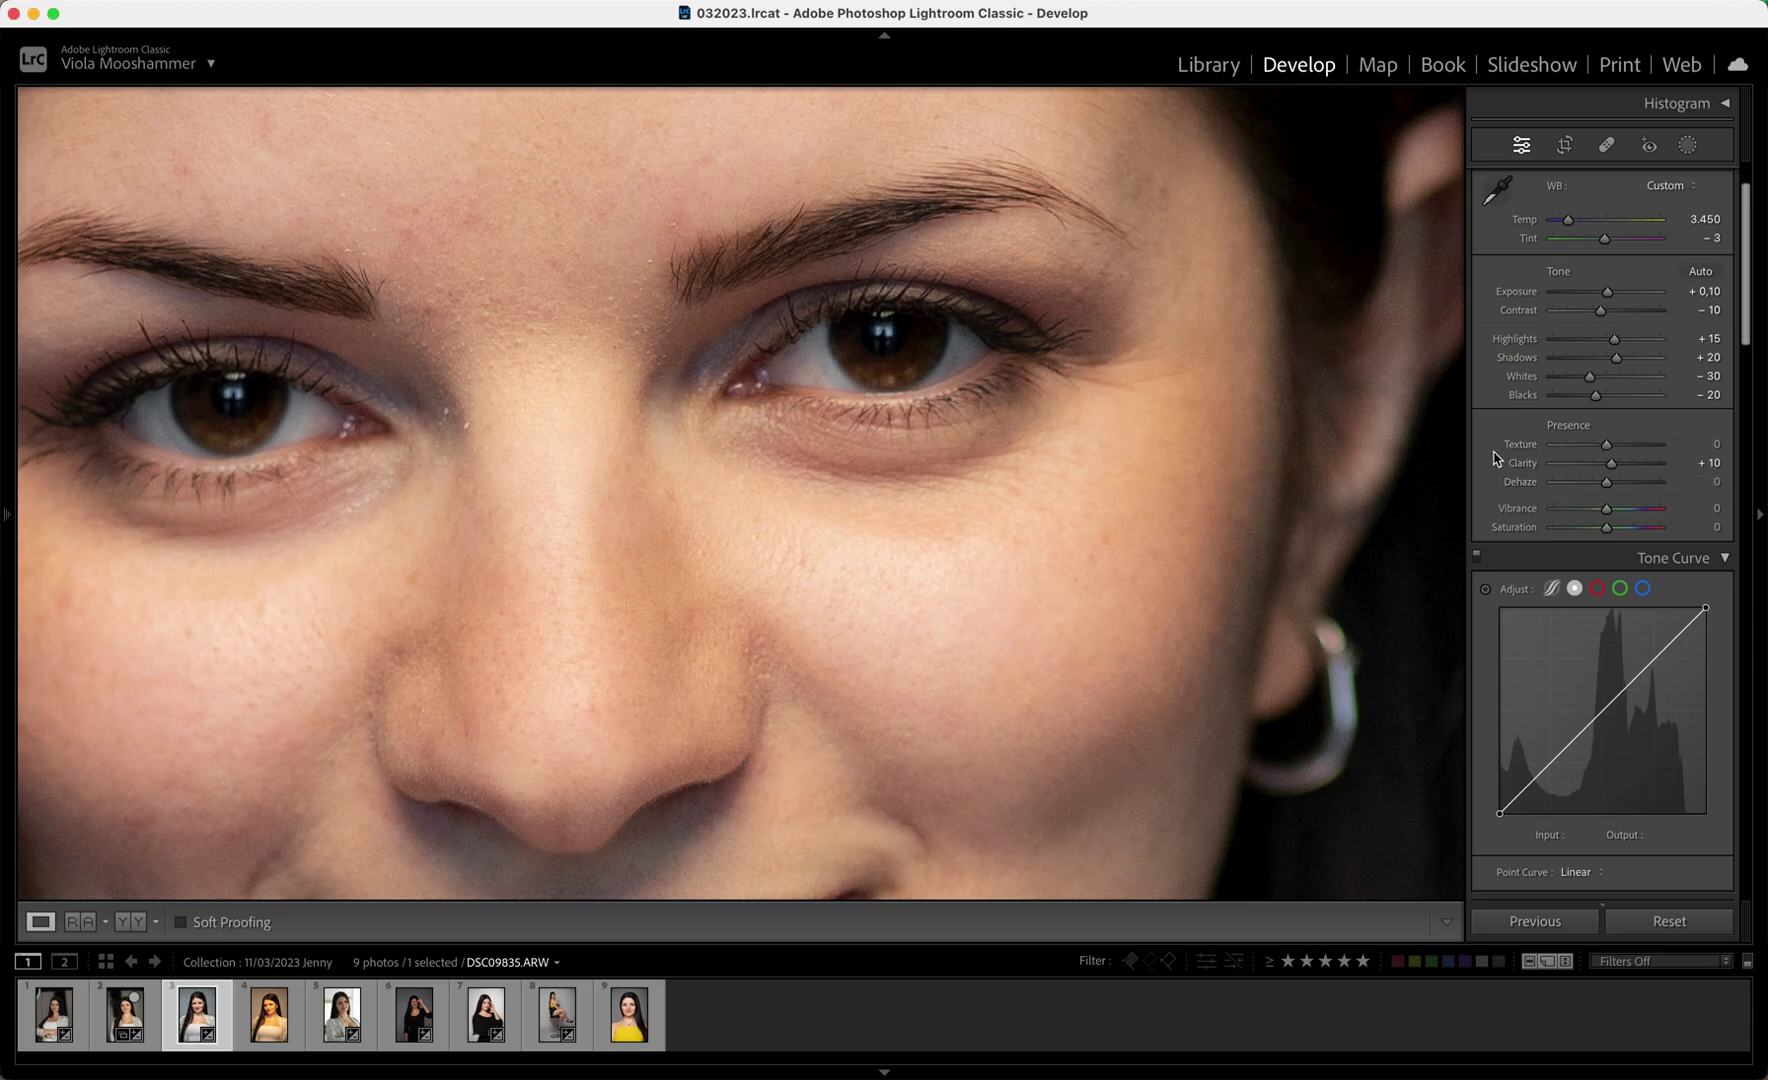
Try a sharpening Amount of 150, undo it, and set the Amount to 50.
scroll(1494, 458, "down", 15)
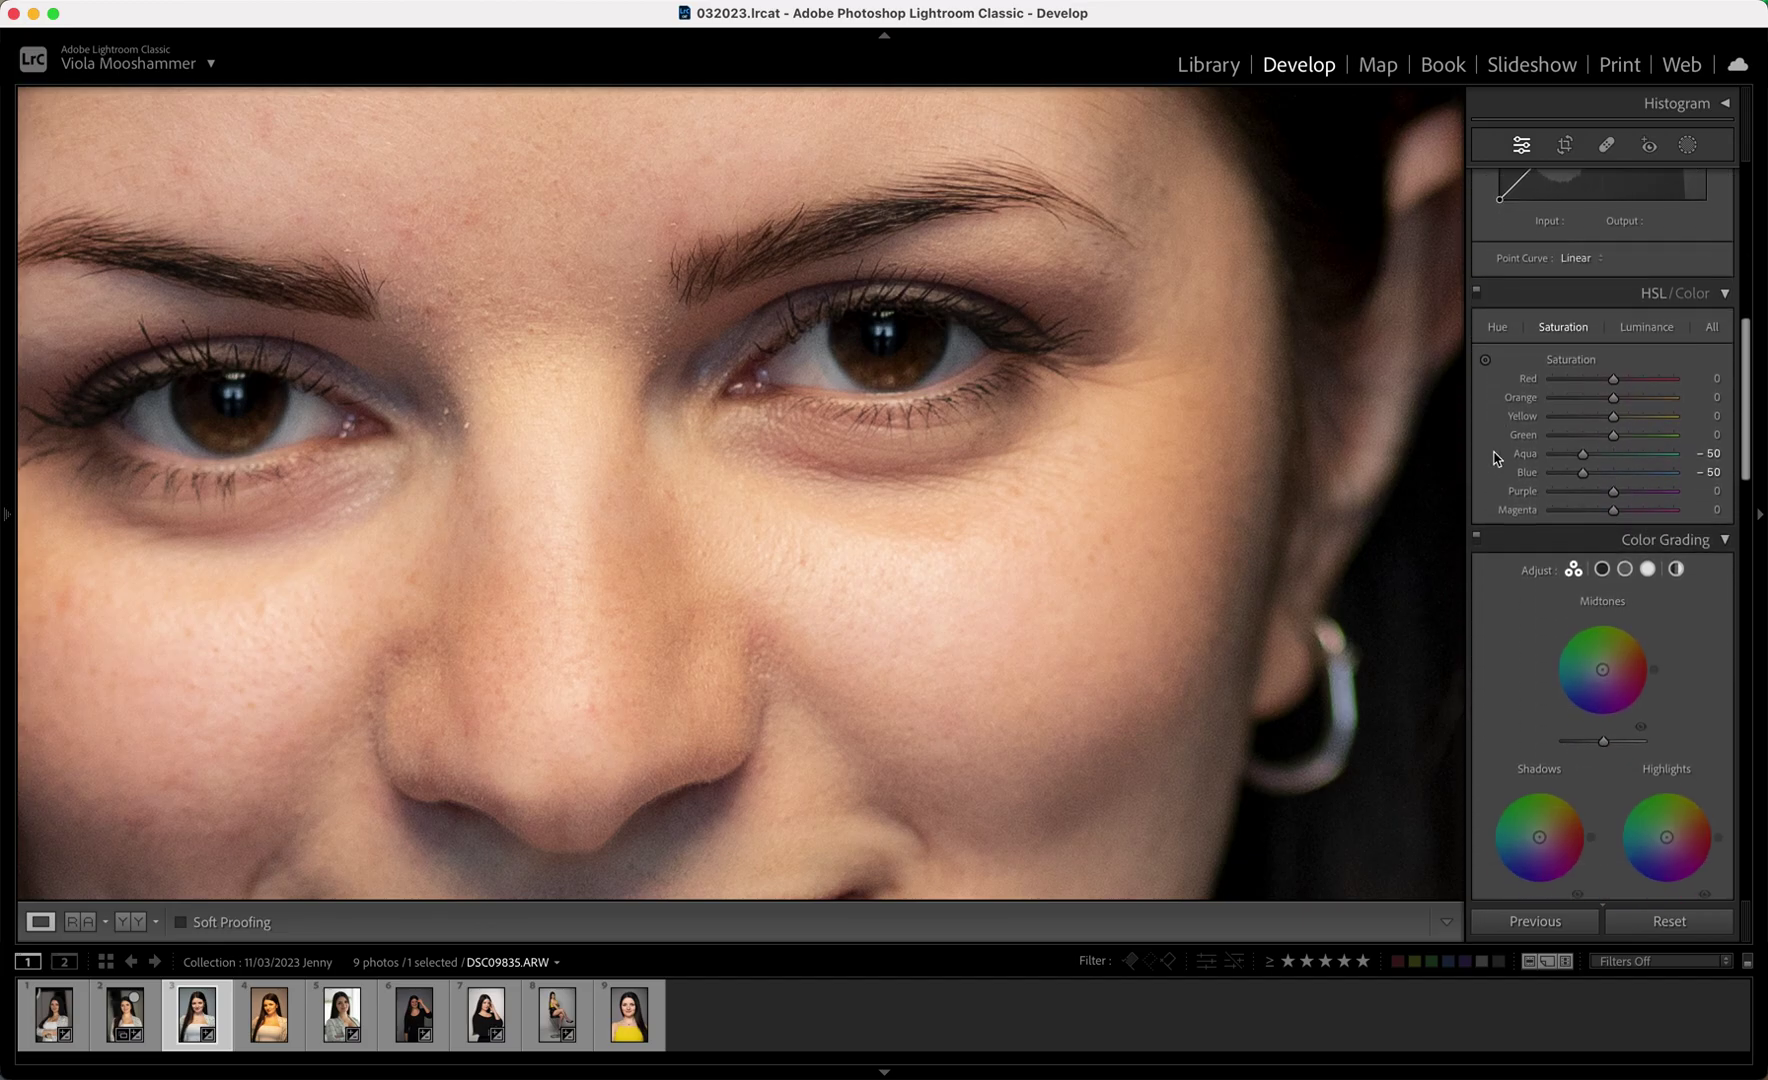
scroll(1494, 458, "down", 8)
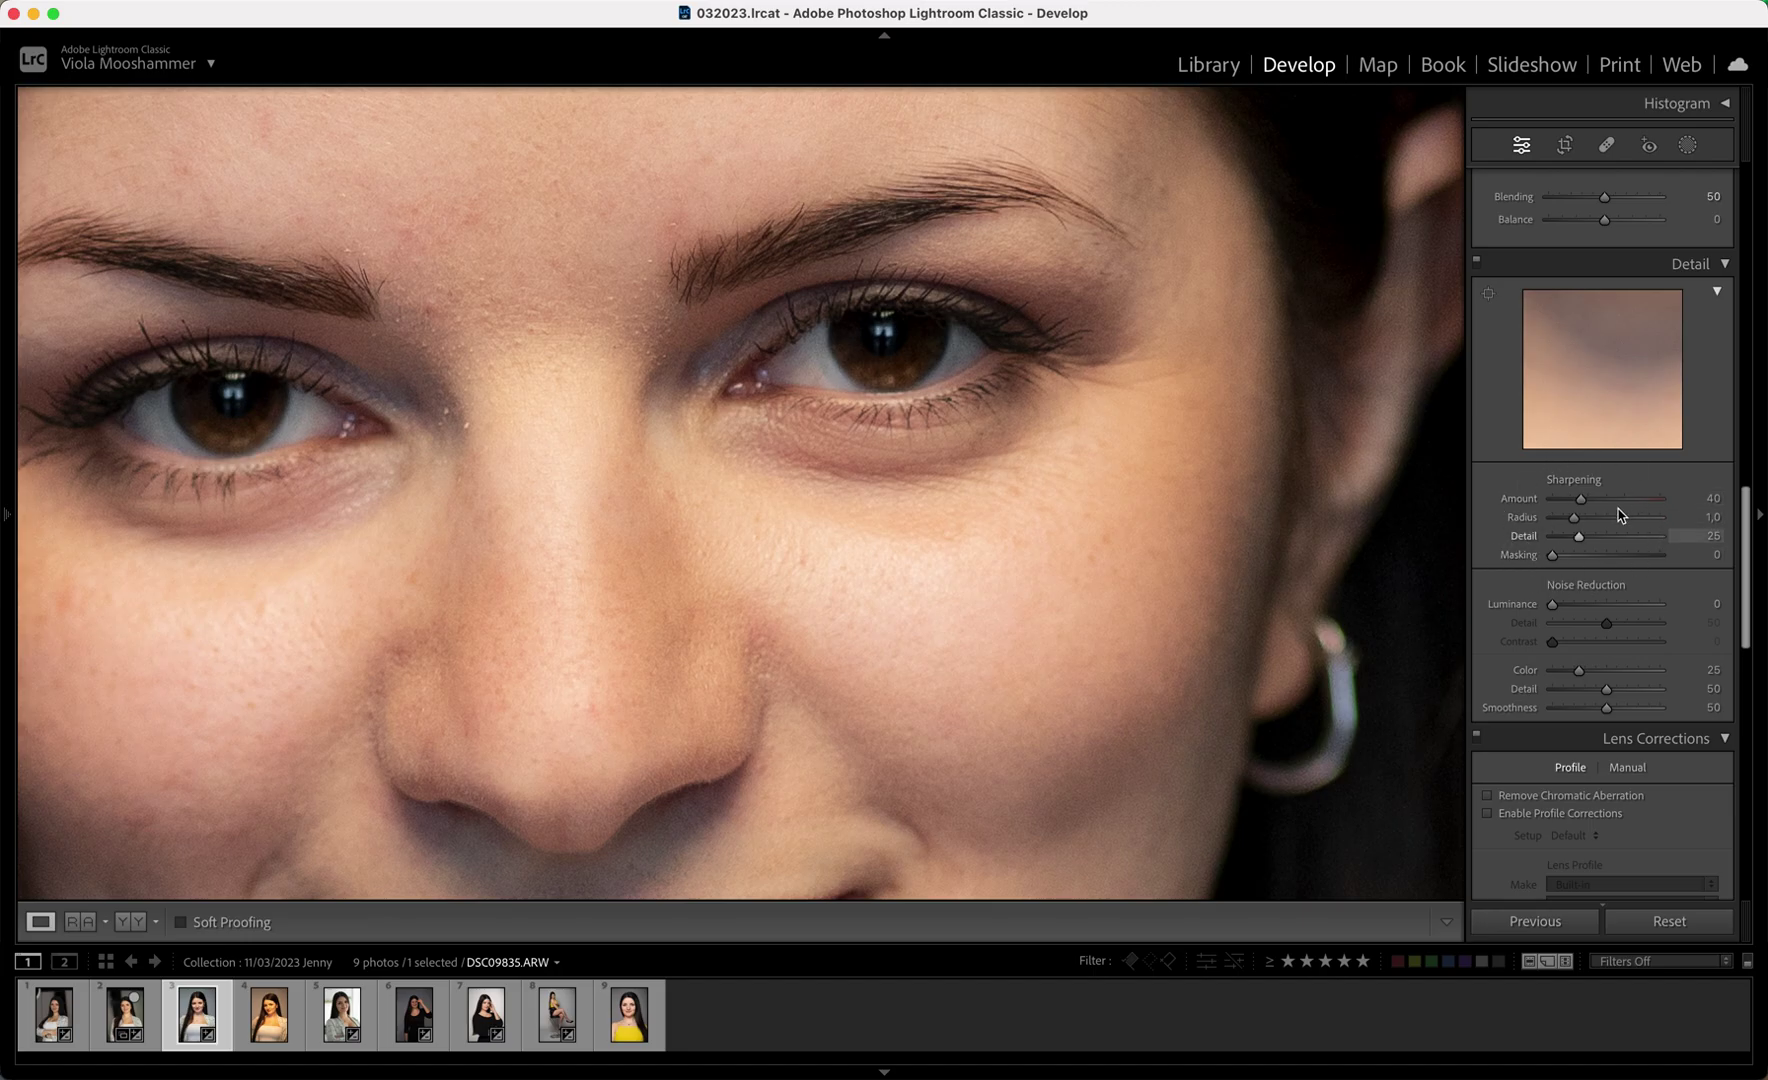
left_click_drag(1581, 499, 1678, 507)
key("super+z")
left_click(1692, 498)
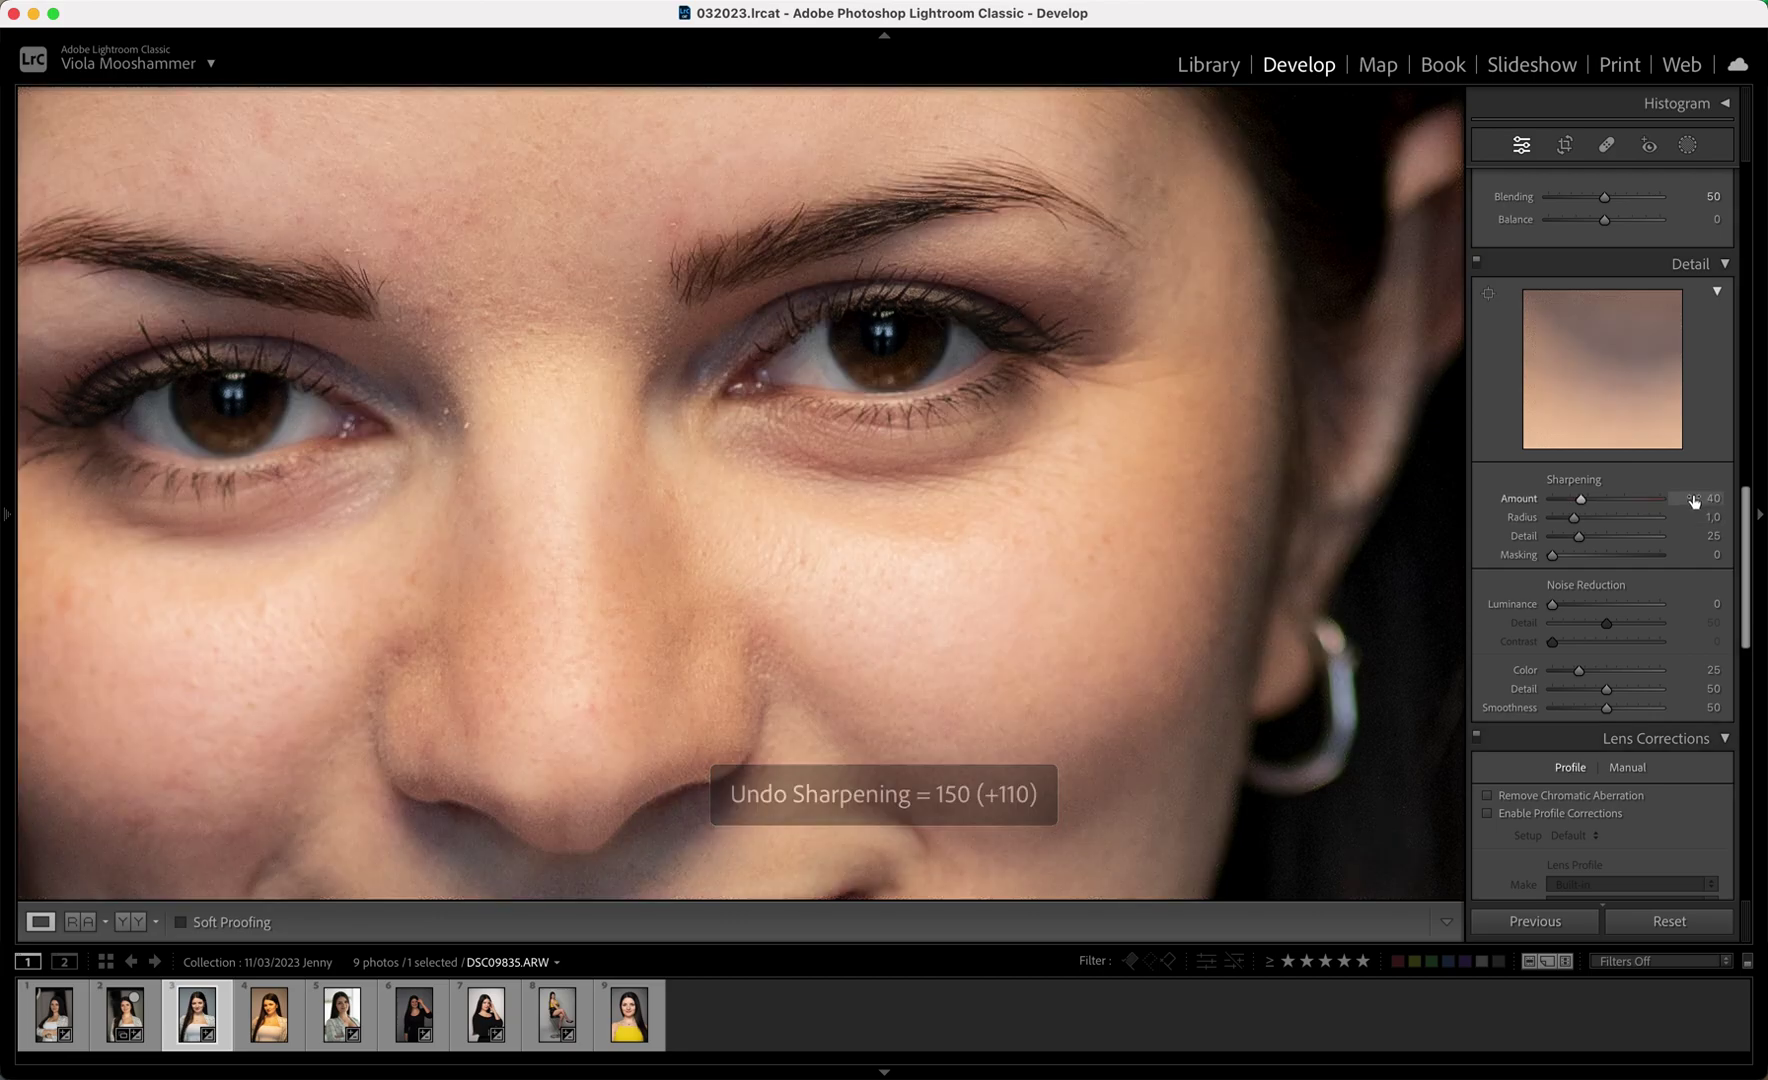
type("50")
key("Return")
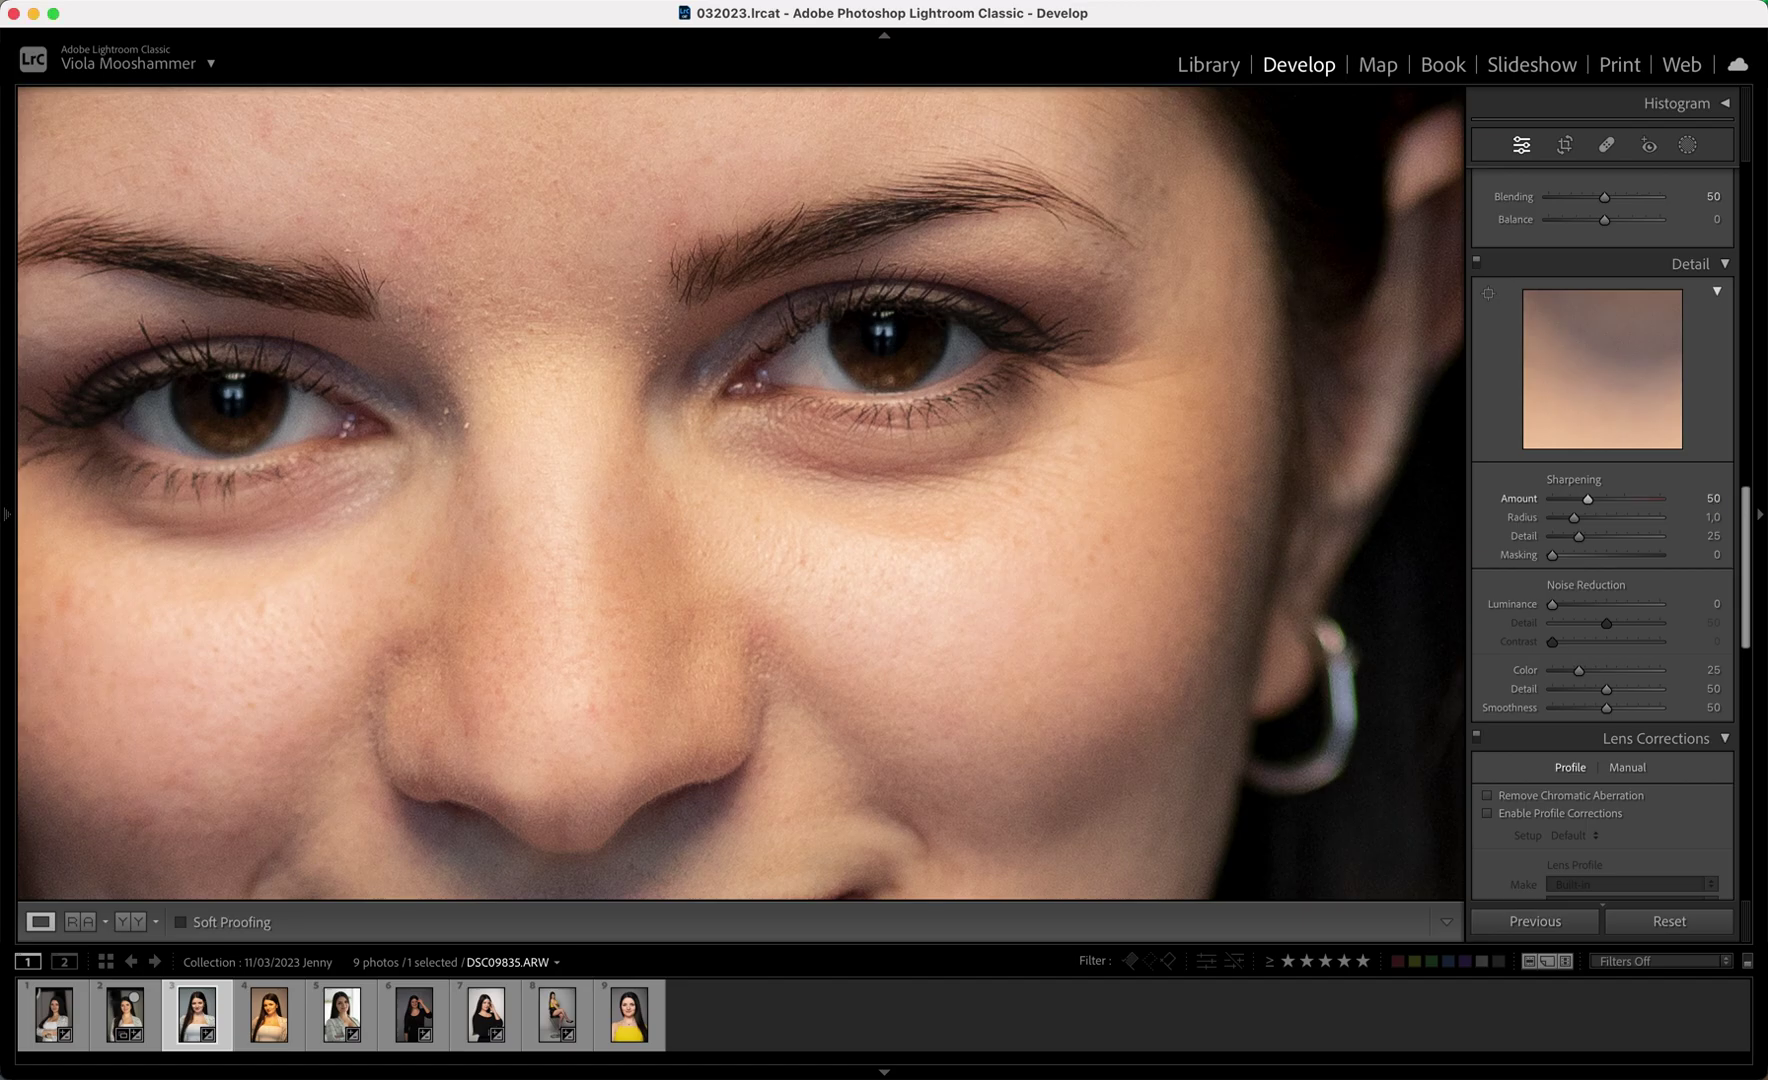
Set the sharpening Radius to 2.0 and the sharpening Detail to 50.
left_click(1709, 516)
type("2")
key("Return")
left_click(1712, 535)
type("50")
key("Return")
Compare the portrait before and after editing in side-by-side and split views, inspecting the face up close, and return to the single view.
left_click(130, 921)
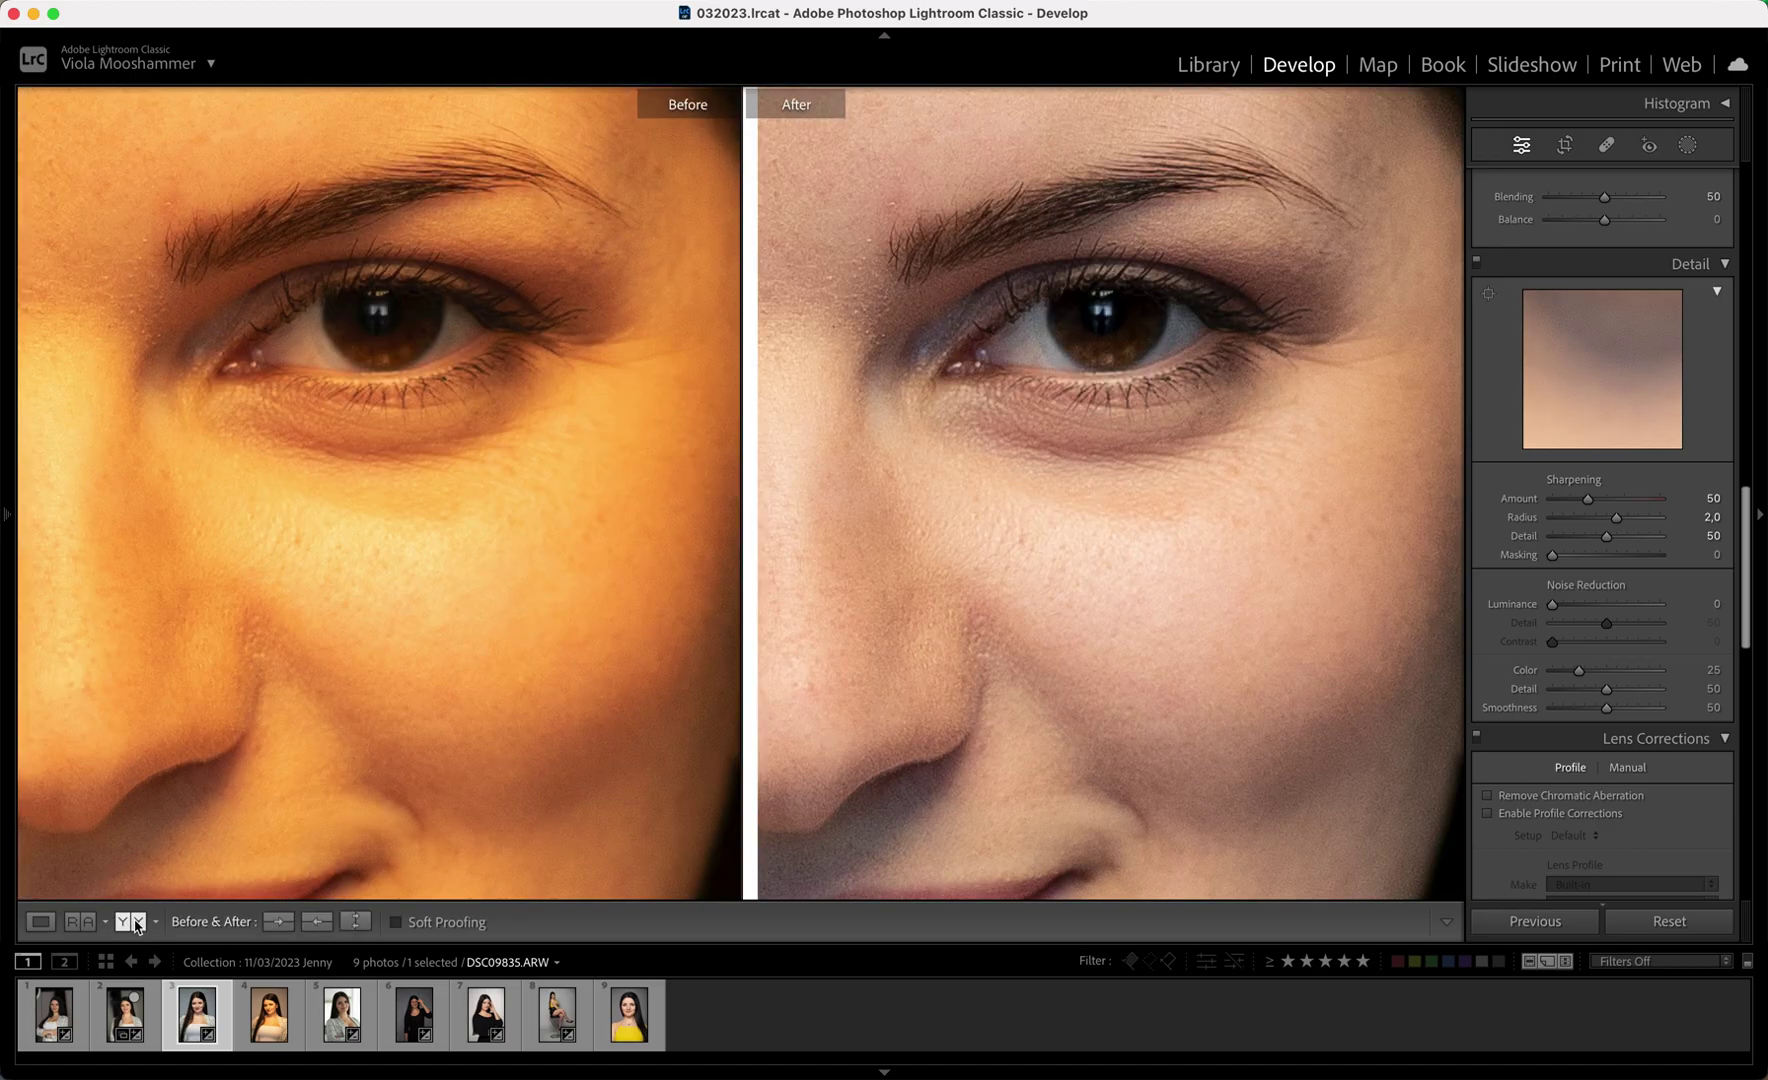
left_click(731, 572)
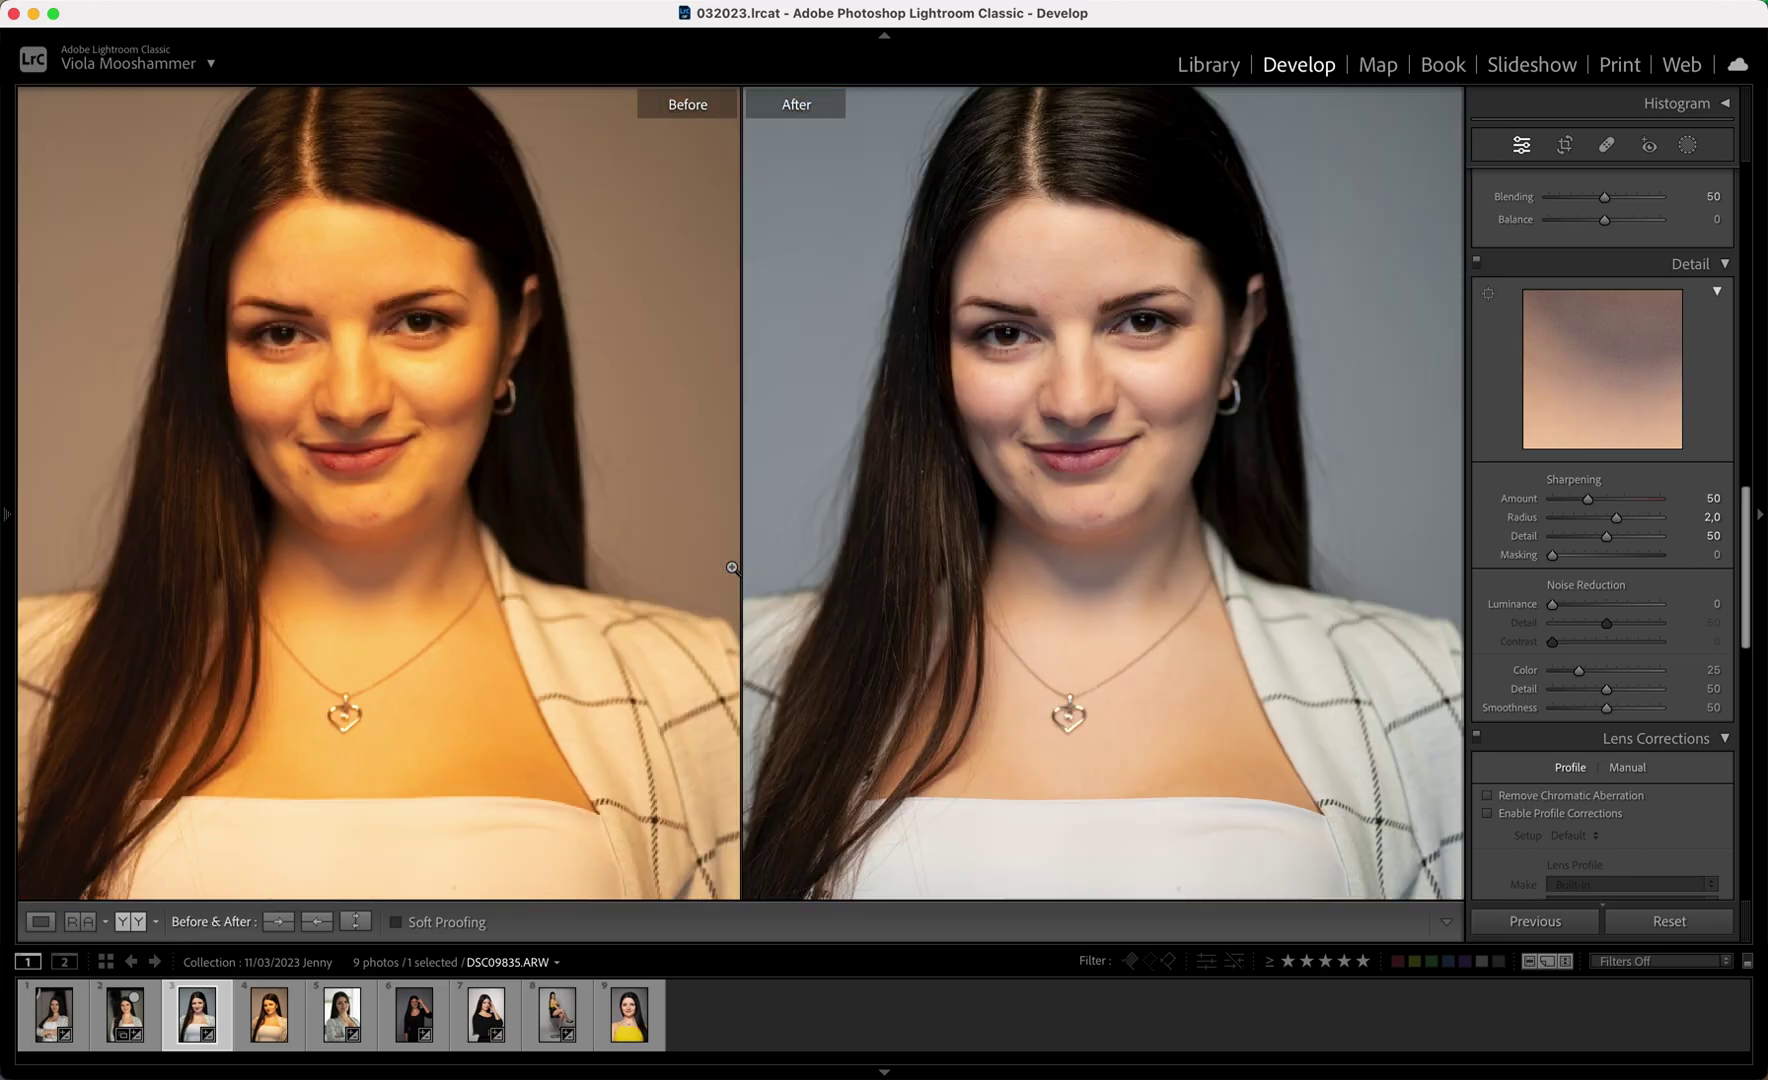
key("y")
key("y")
key("y")
key("y")
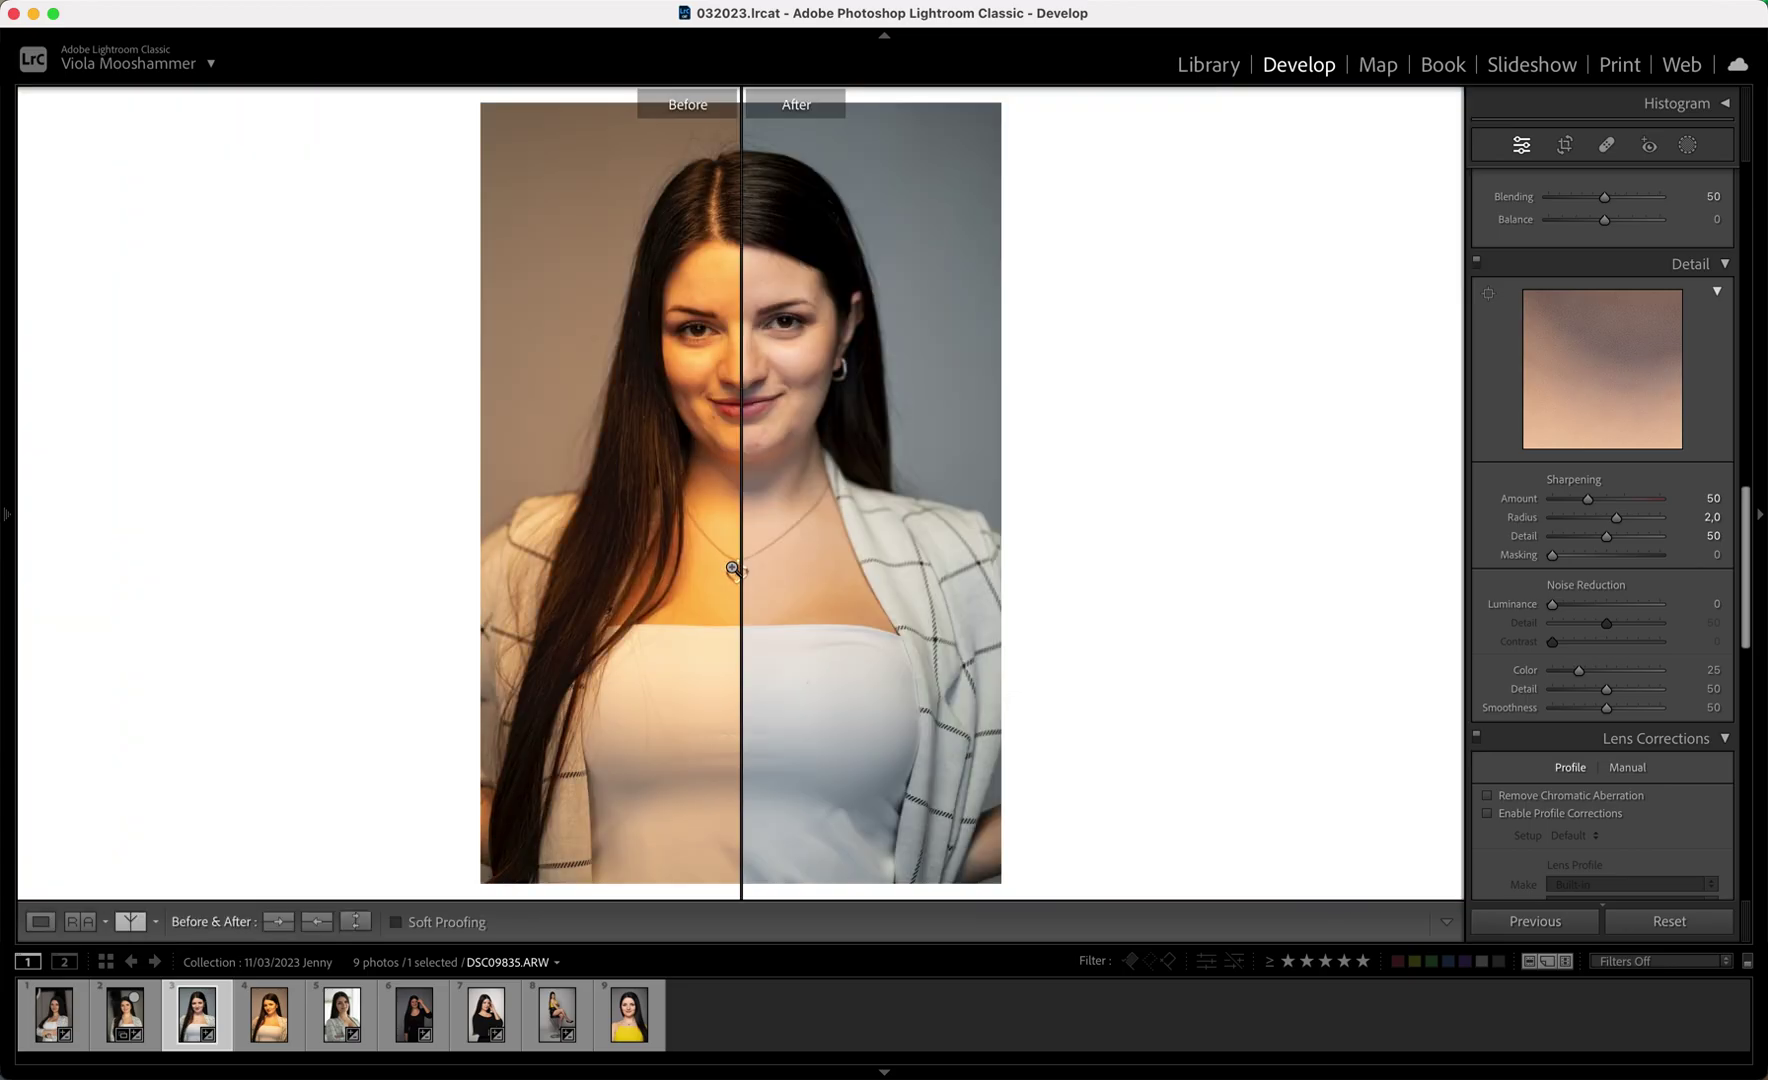
left_click(735, 573)
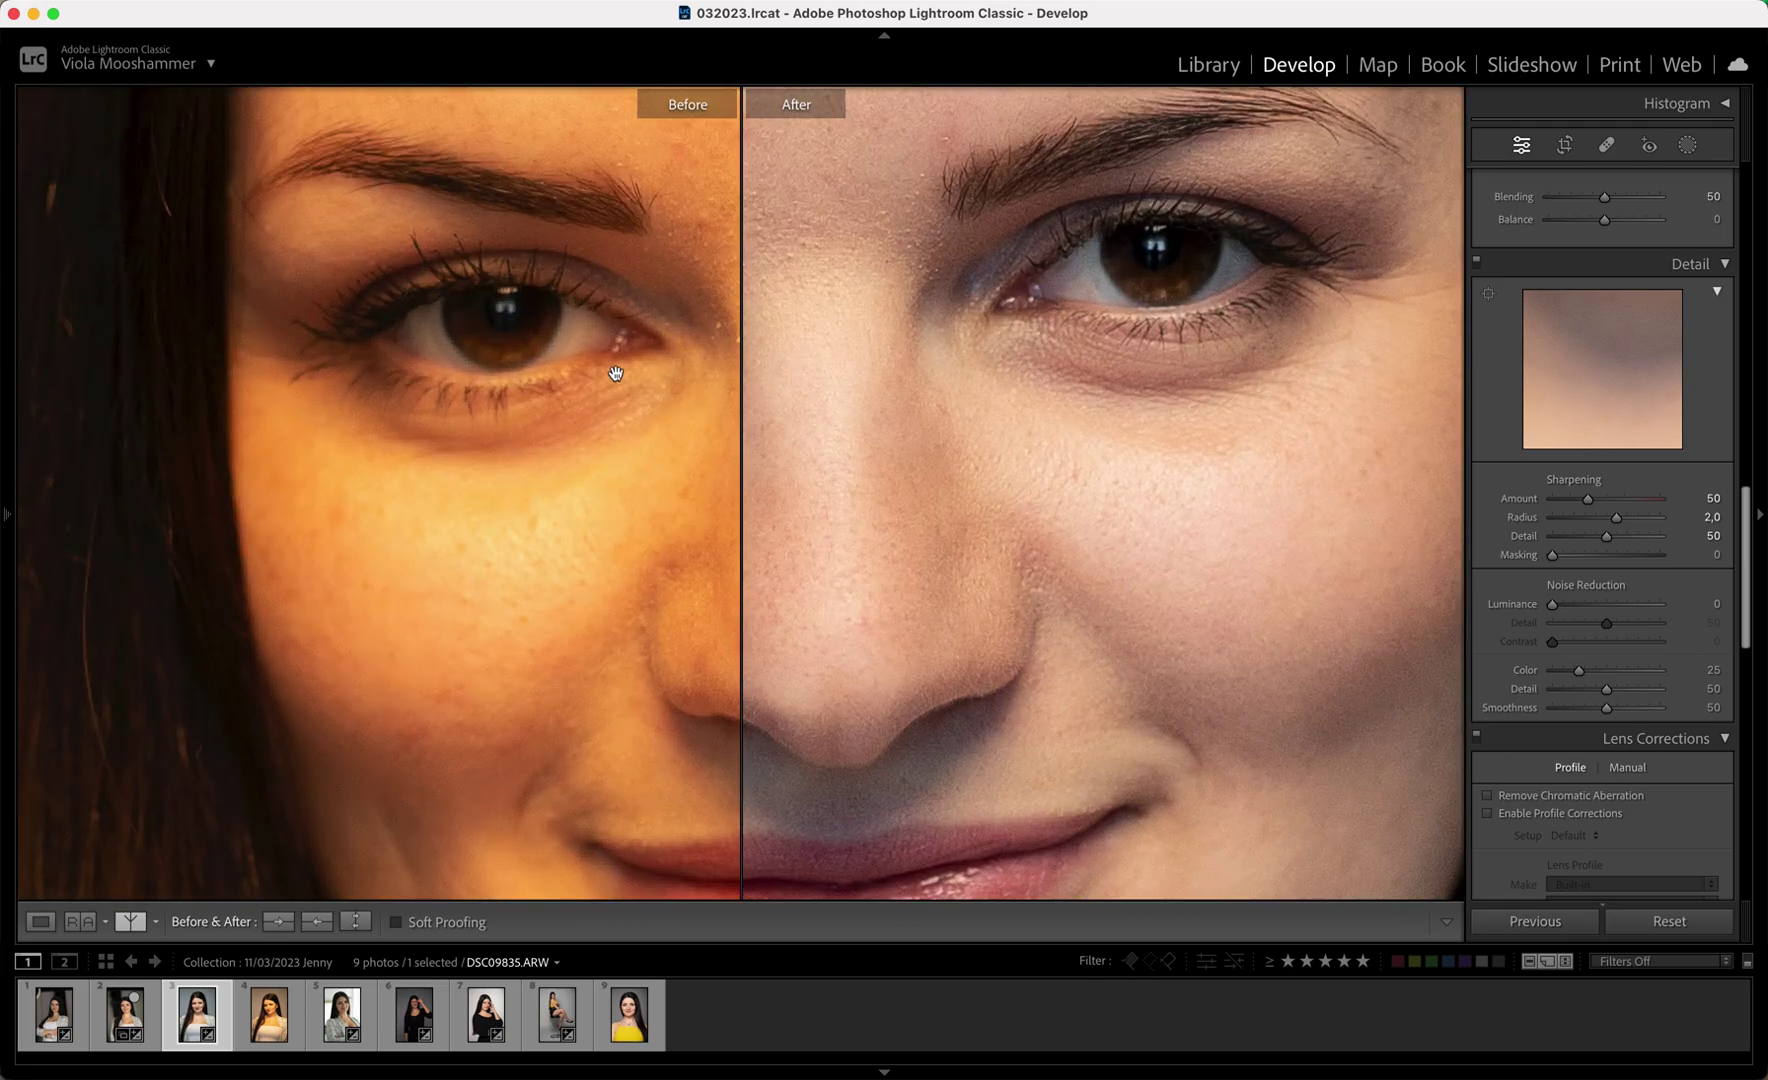
left_click_drag(775, 362, 769, 434)
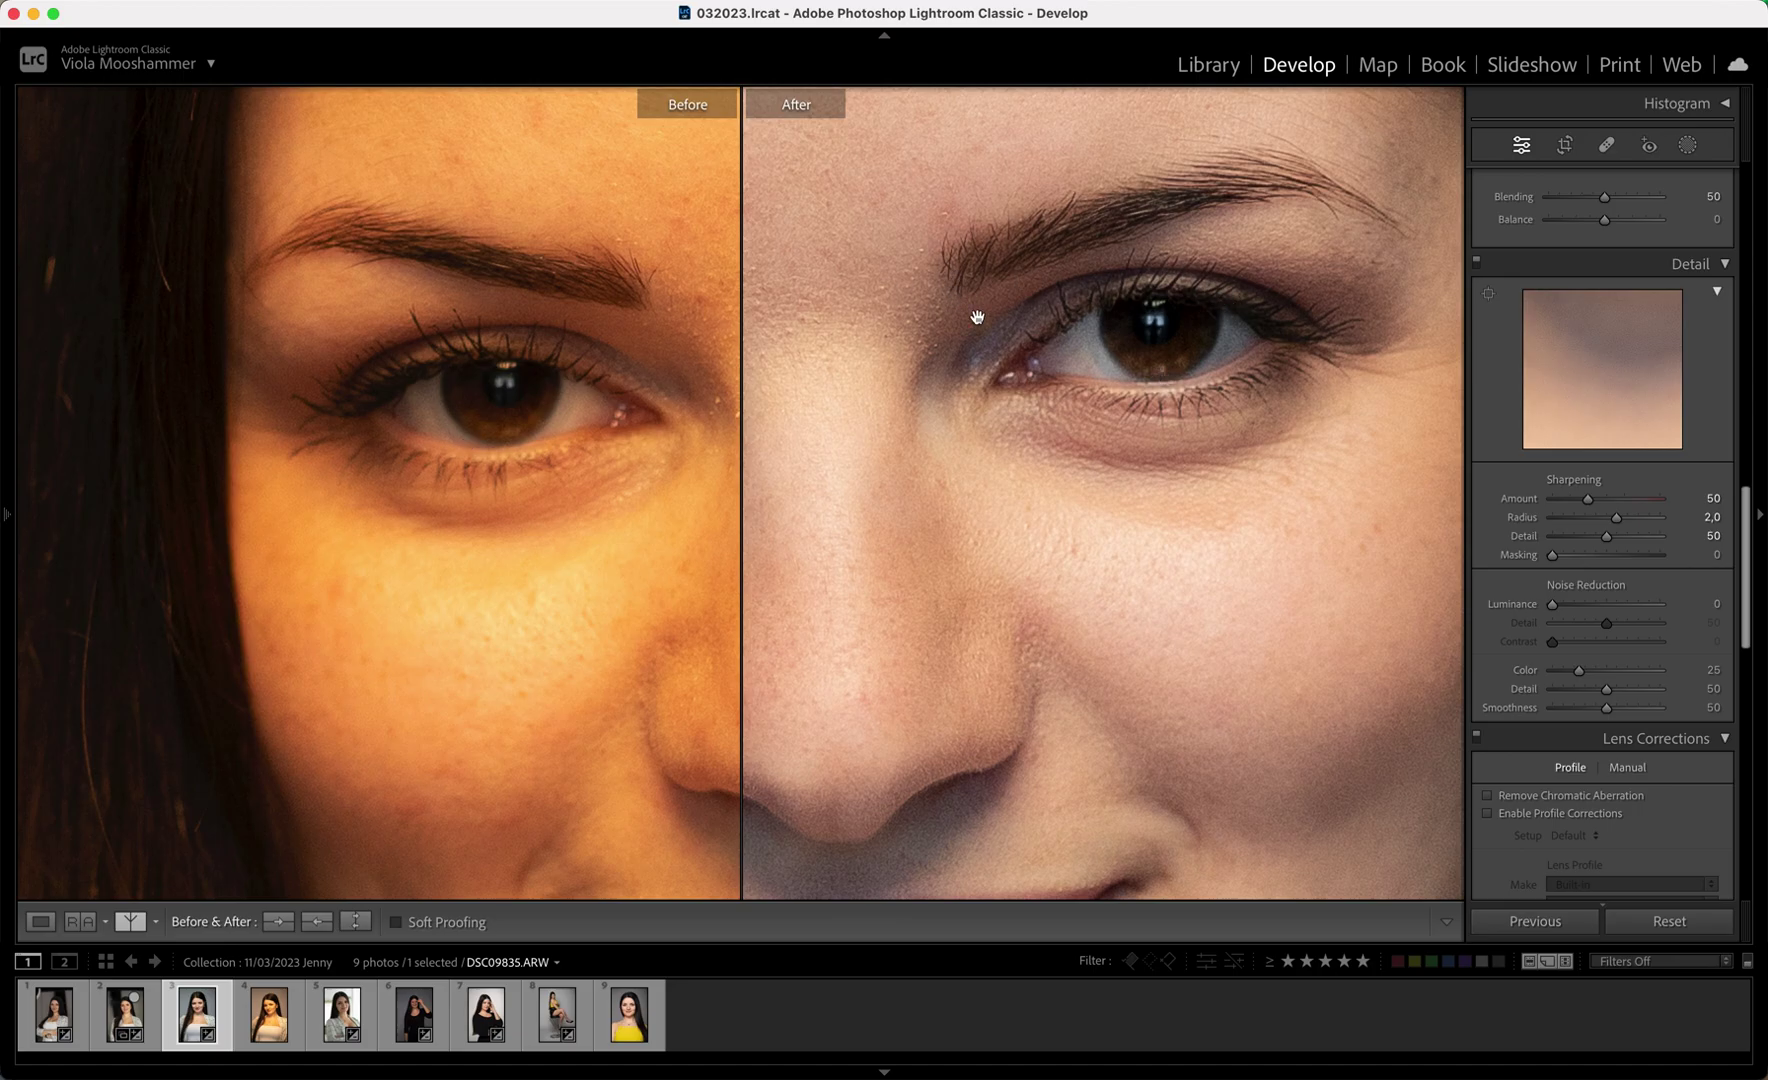
left_click(950, 452)
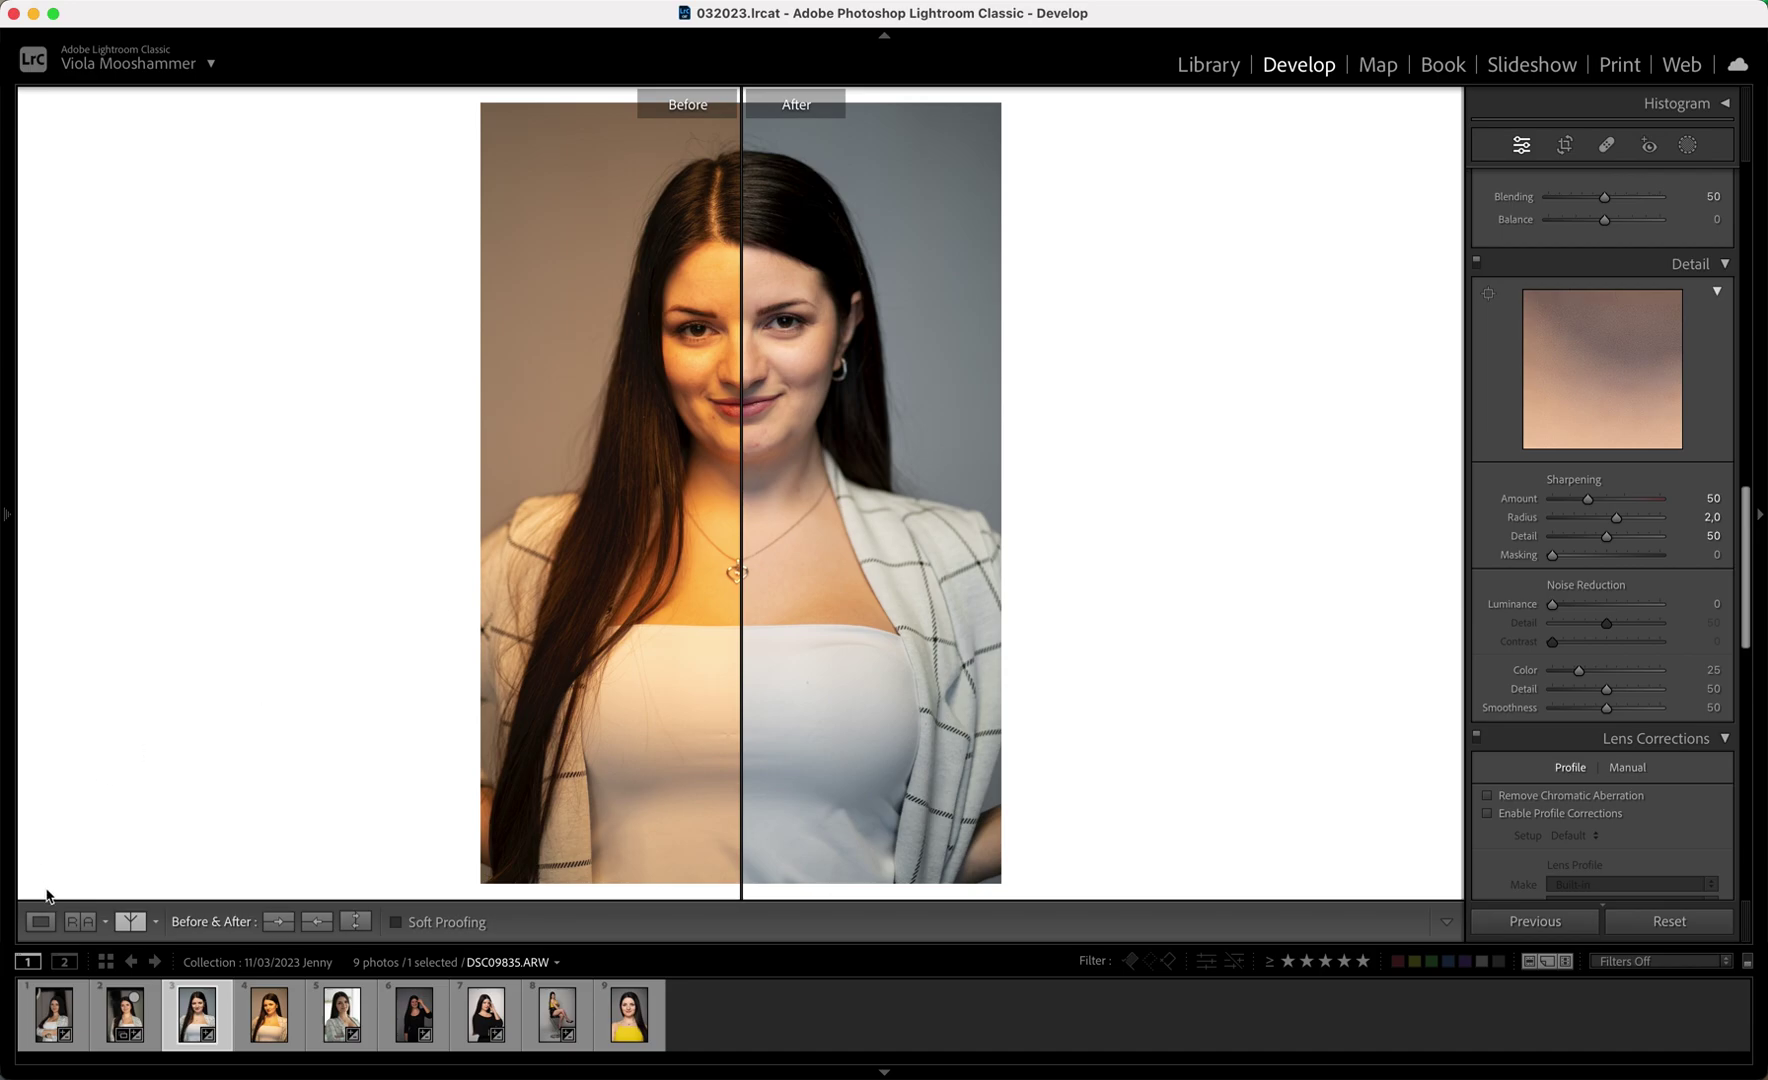
left_click(40, 921)
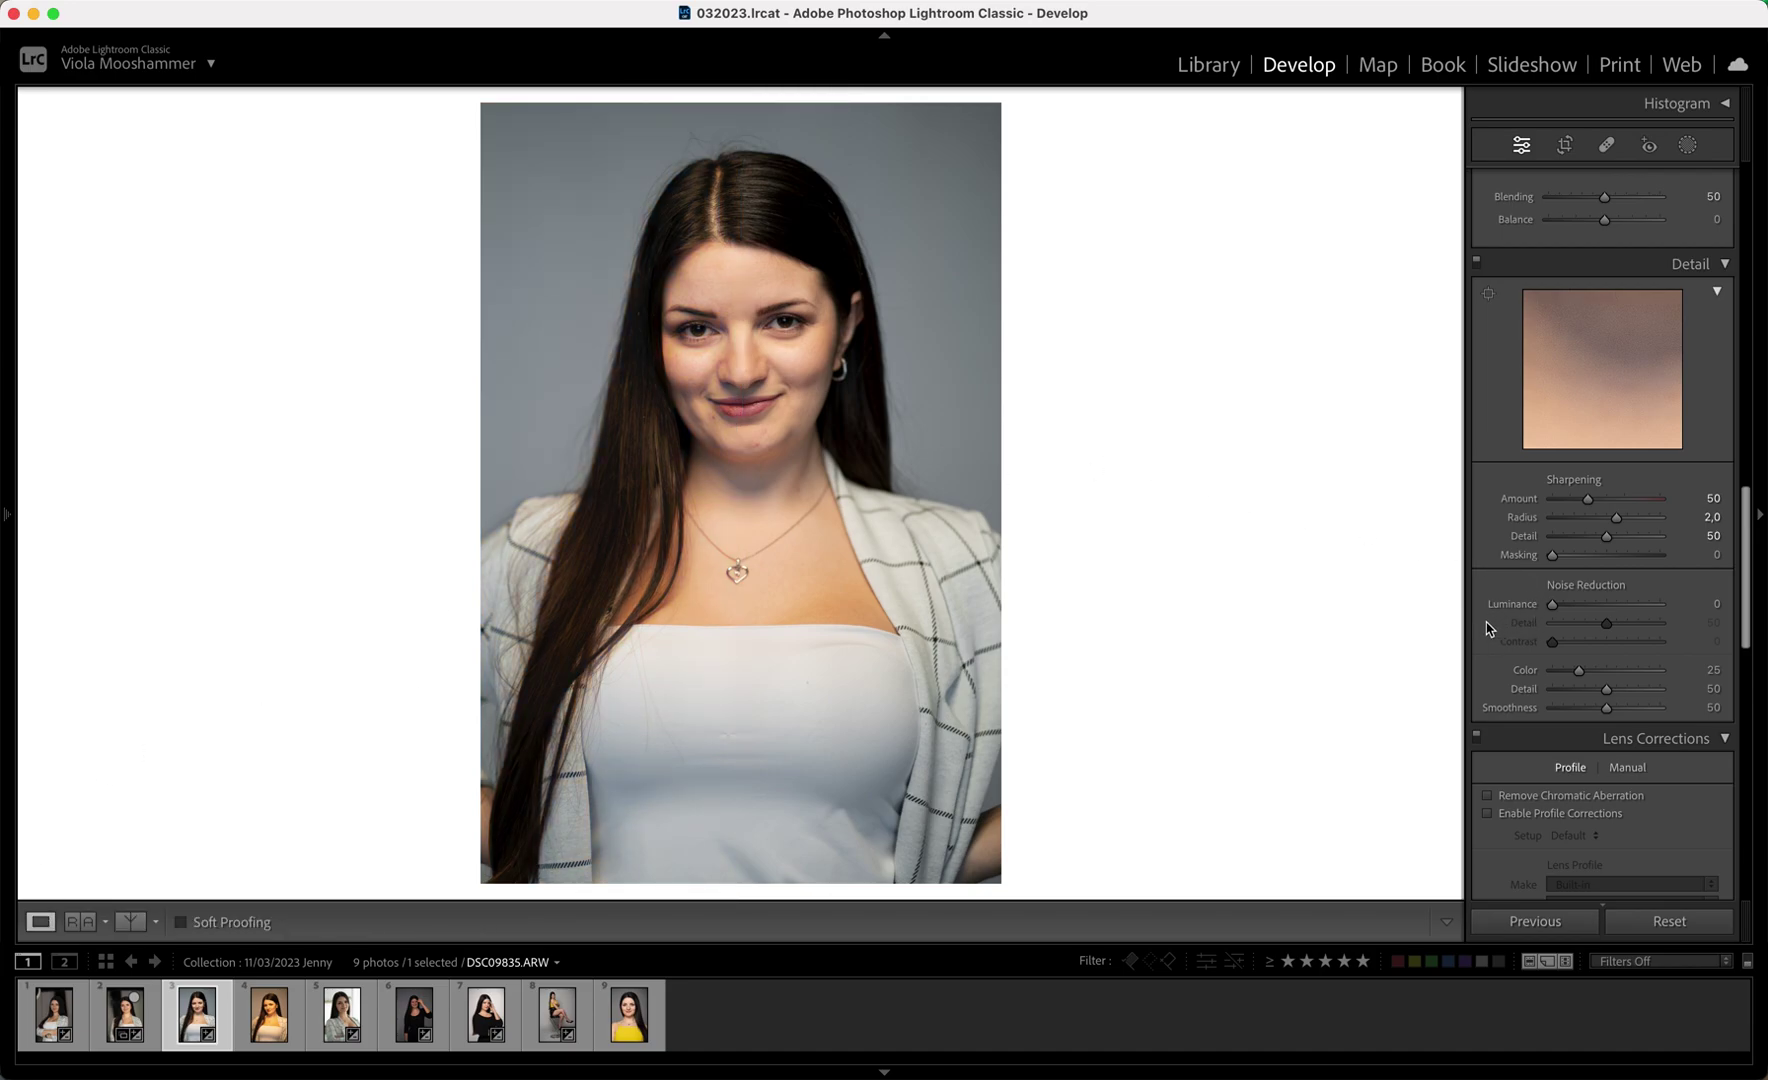
Enable lens profile corrections for the Sony FE 85mm F1.8, switching them off and on to compare the effect.
scroll(1488, 628, "down", 5)
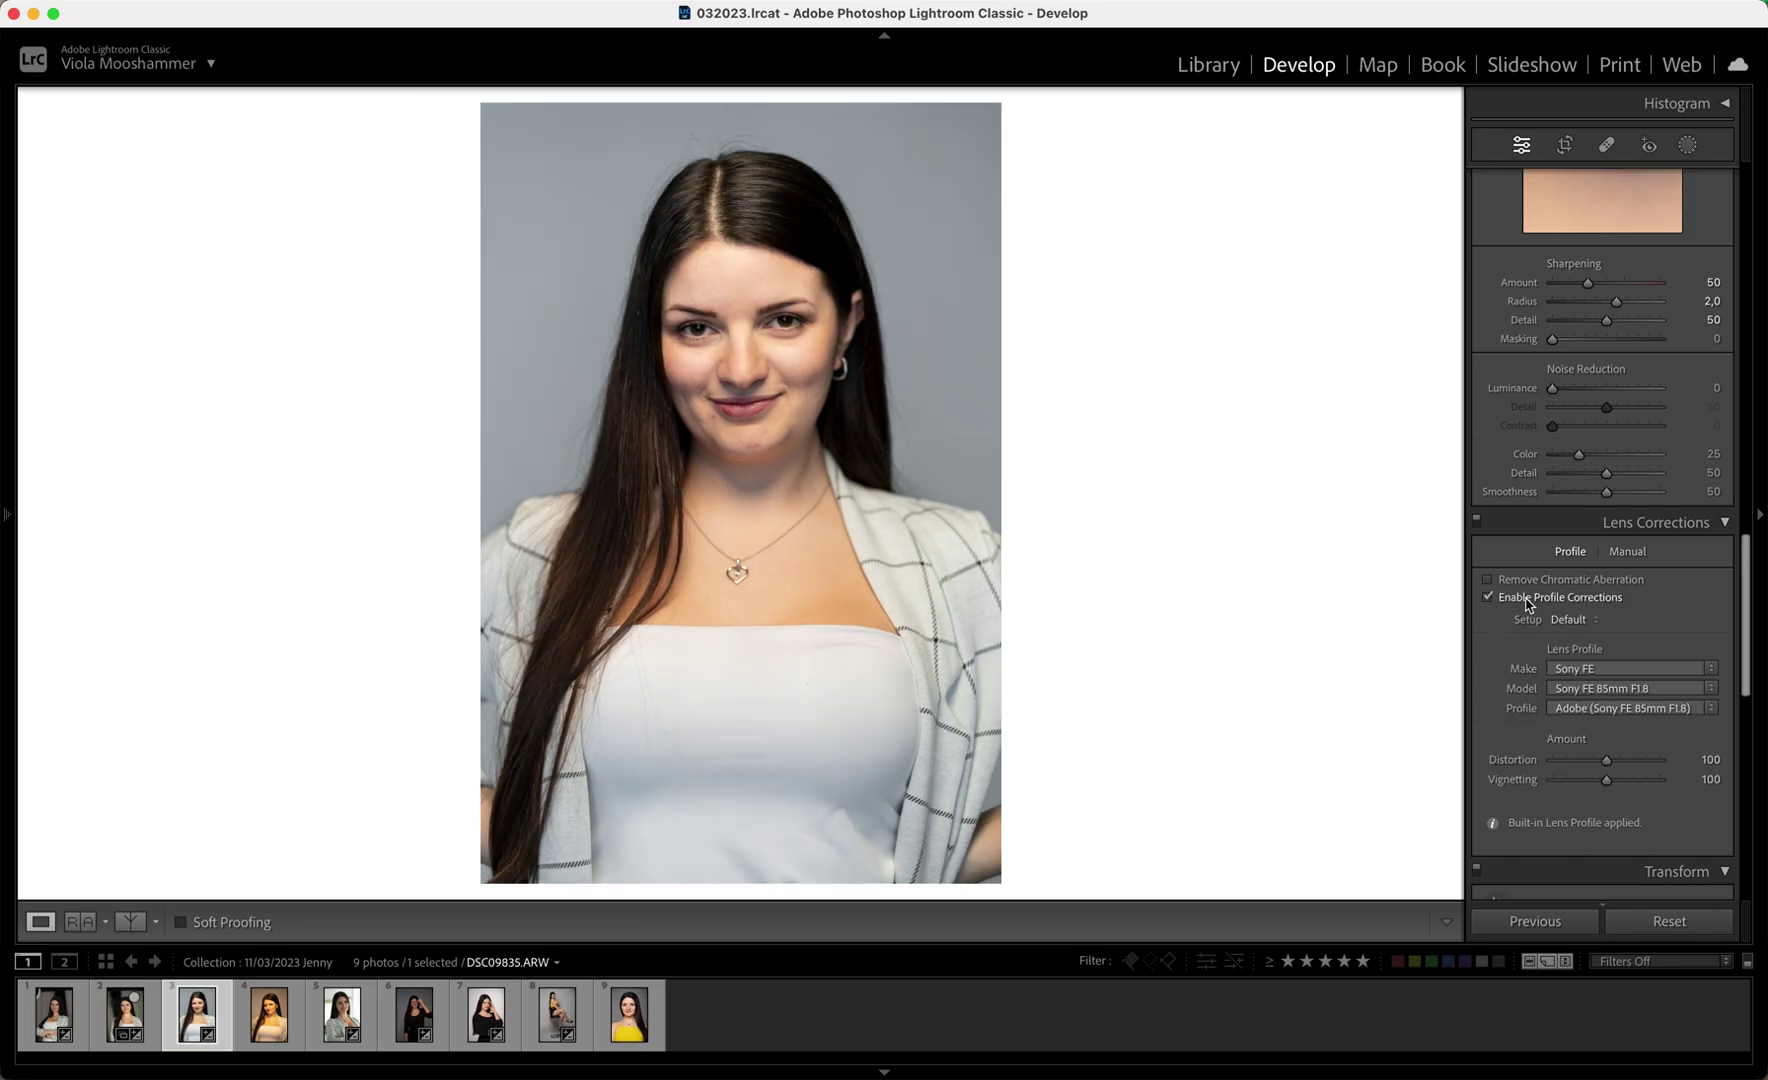
left_click(1527, 600)
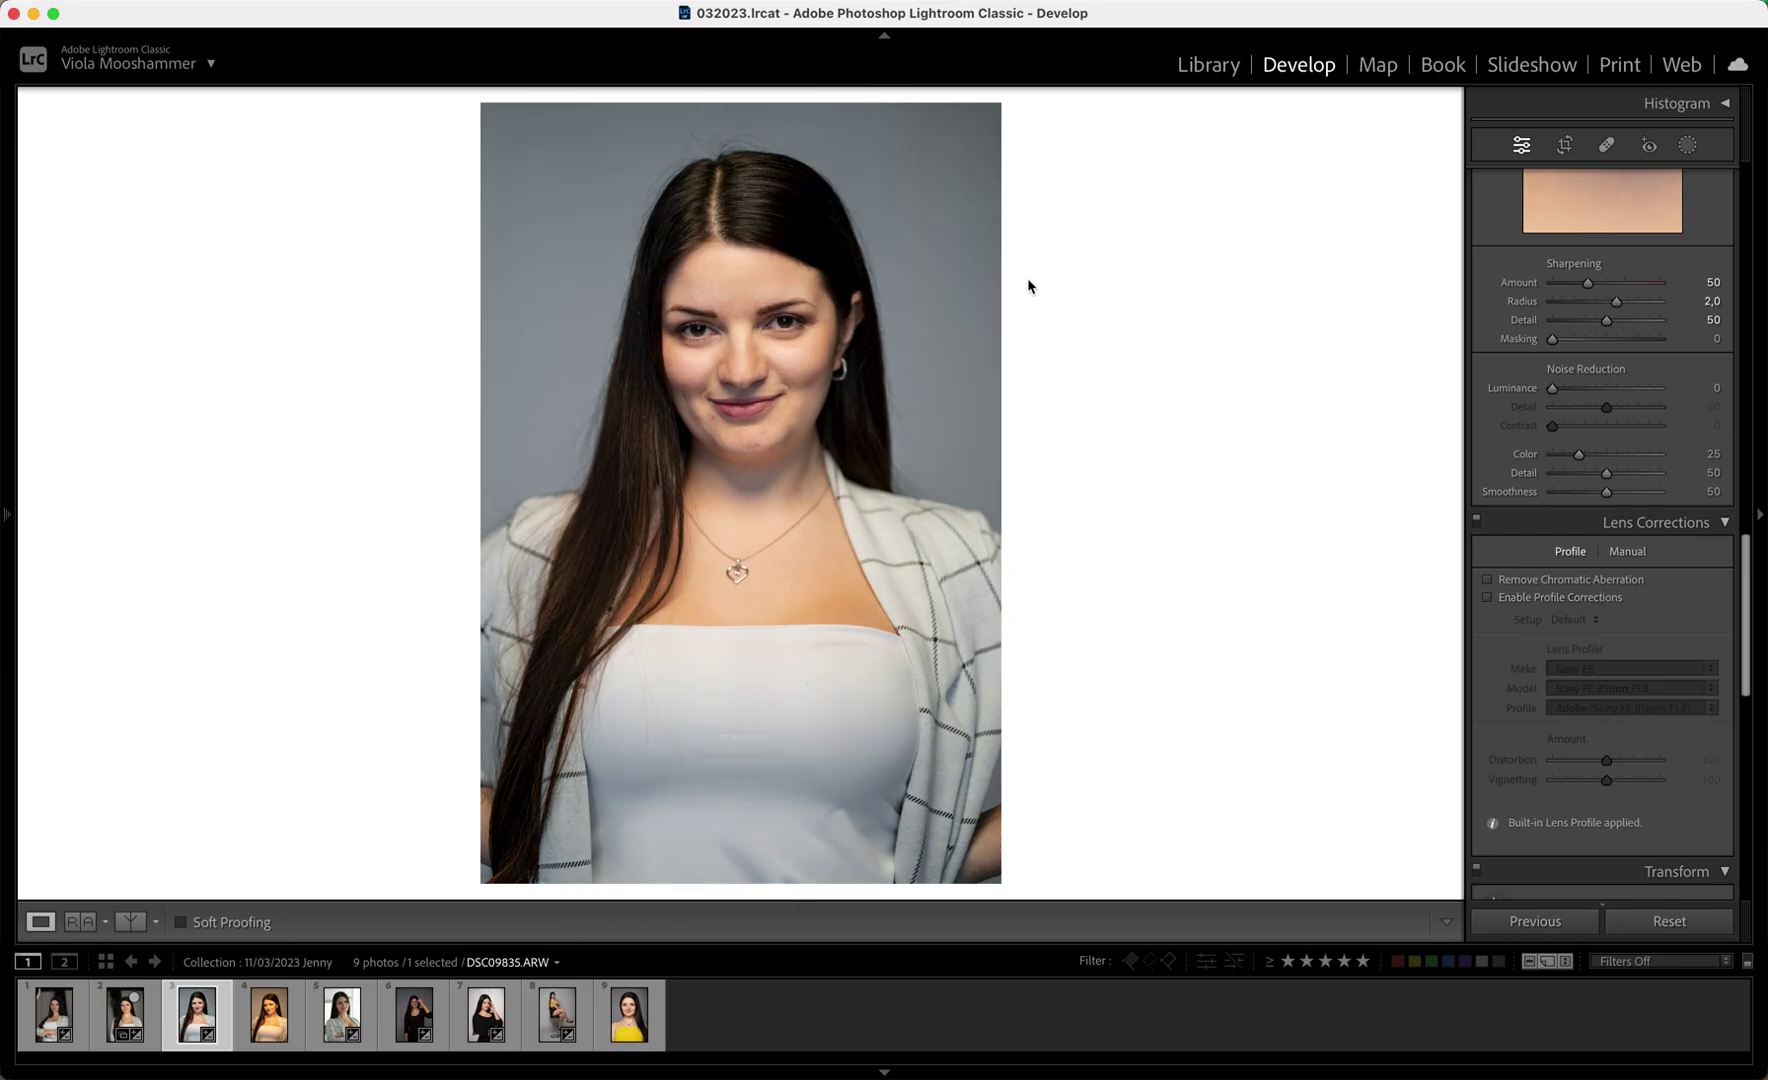
left_click(1527, 597)
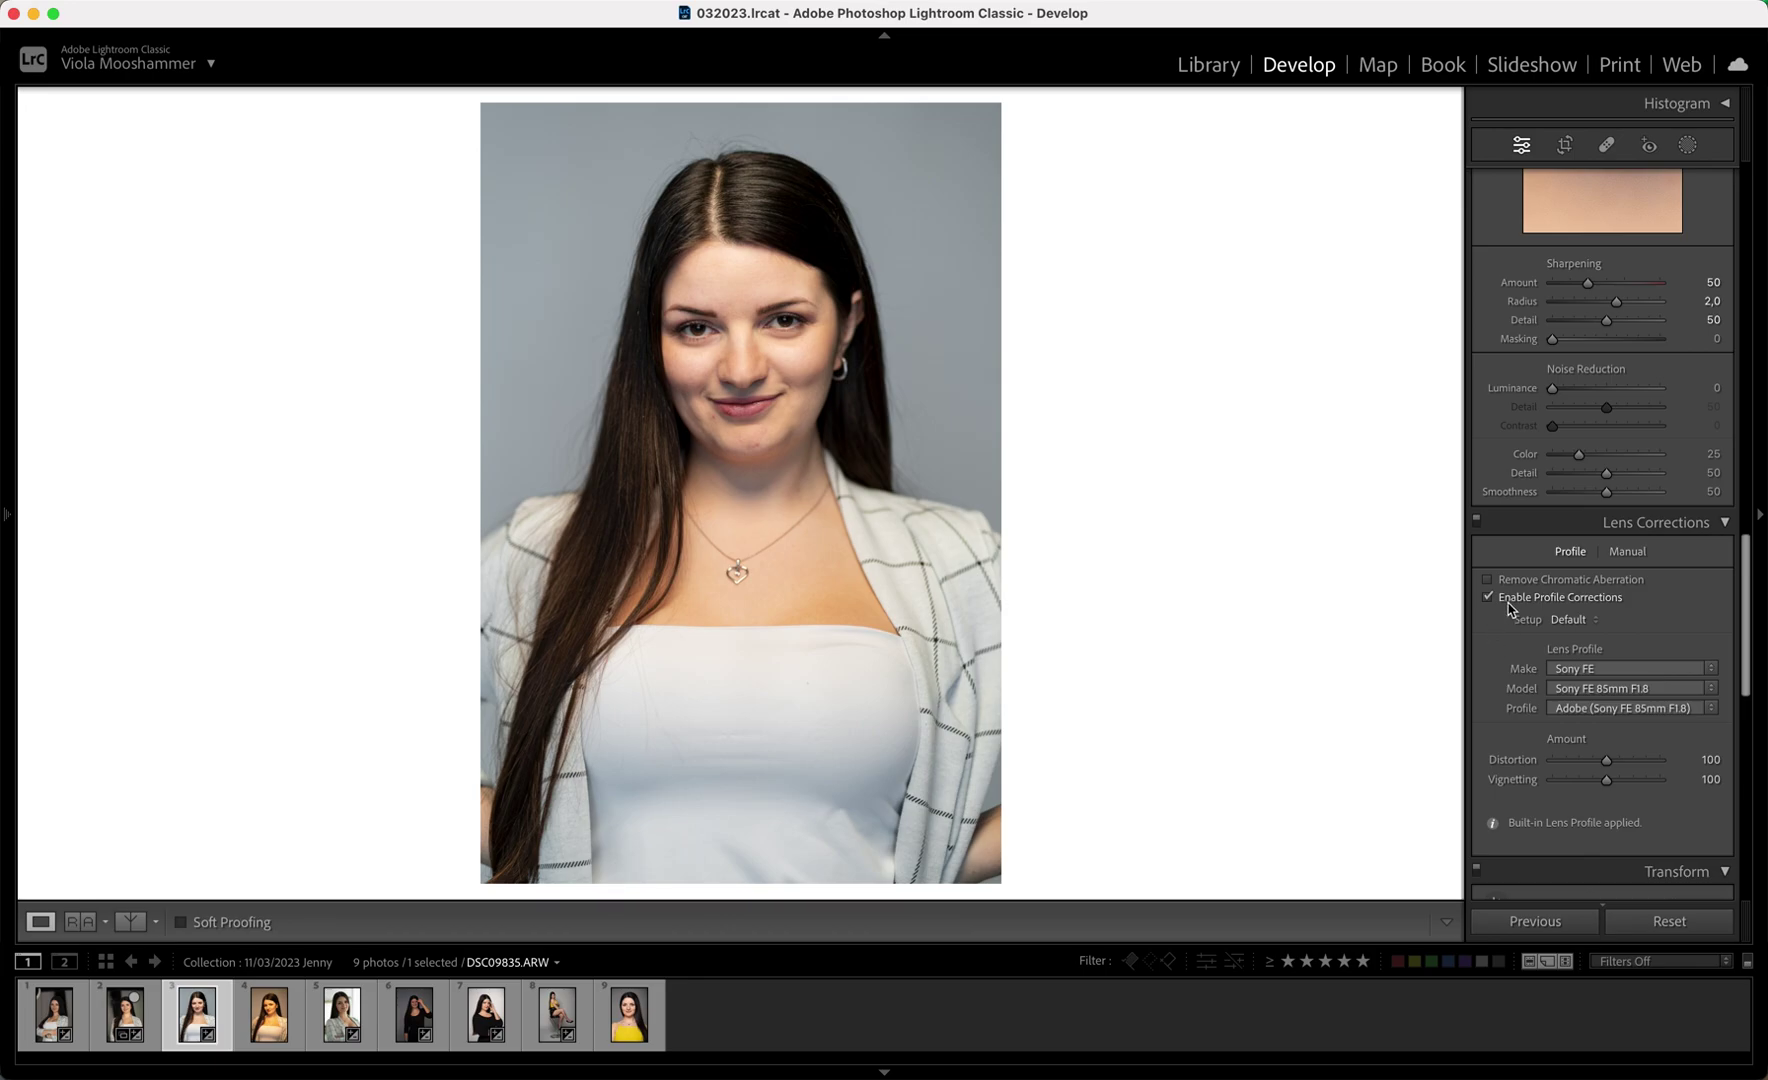
left_click(1516, 598)
left_click(1516, 598)
left_click(1517, 600)
left_click(1518, 604)
left_click(1513, 599)
left_click(1513, 599)
scroll(1530, 460, "up", 15)
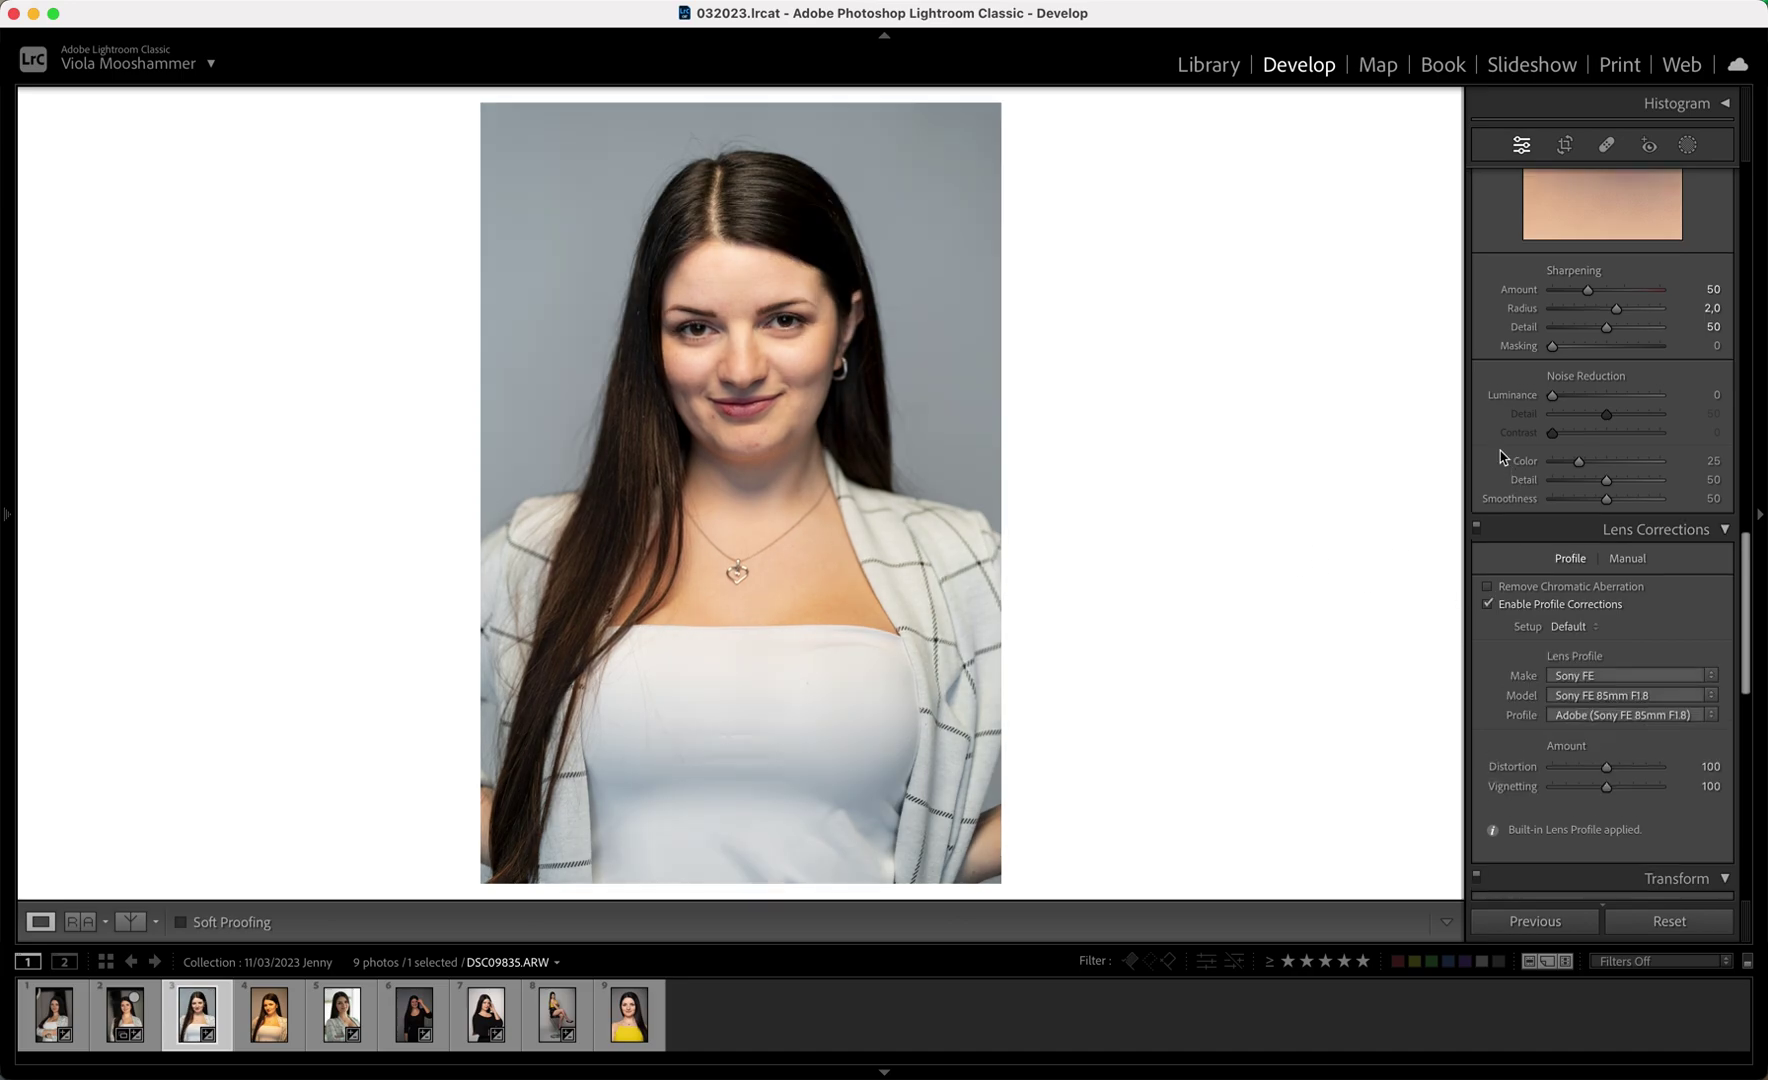